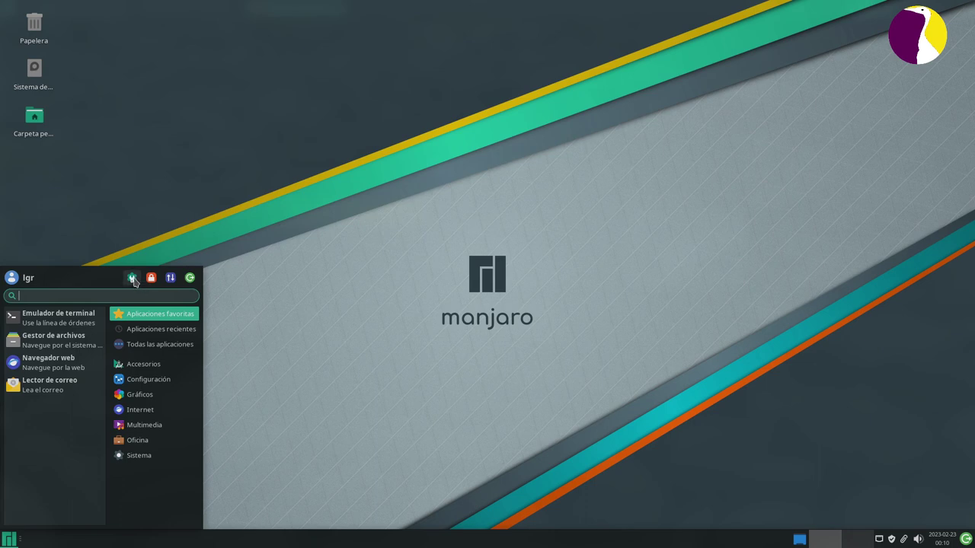
- Open the Settings Manager full screen and dismiss the language packages notification
left_click(133, 279)
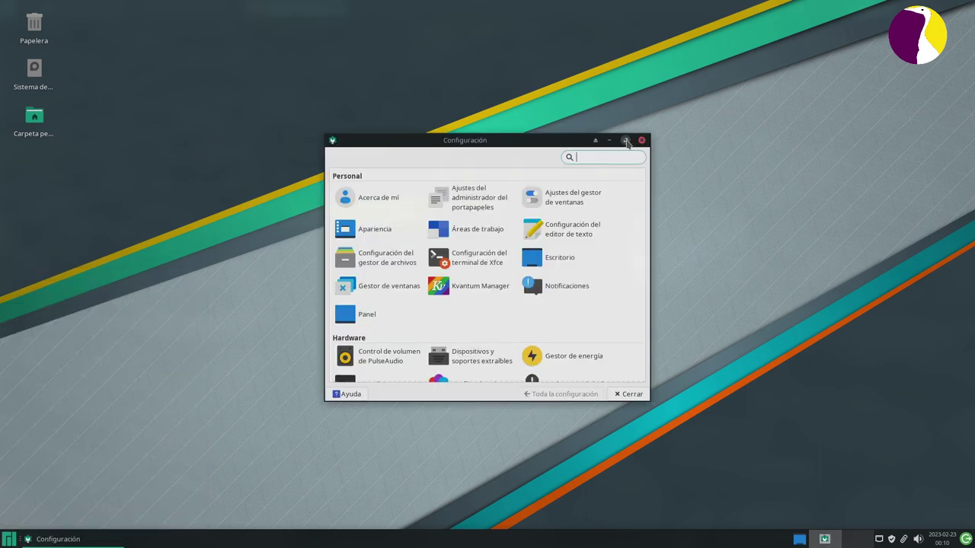
left_click(625, 139)
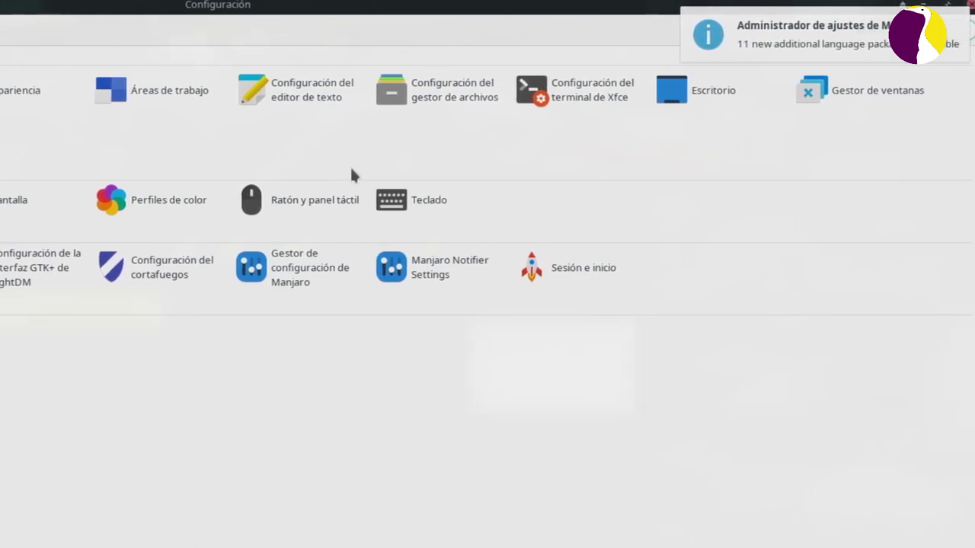
left_click(794, 34)
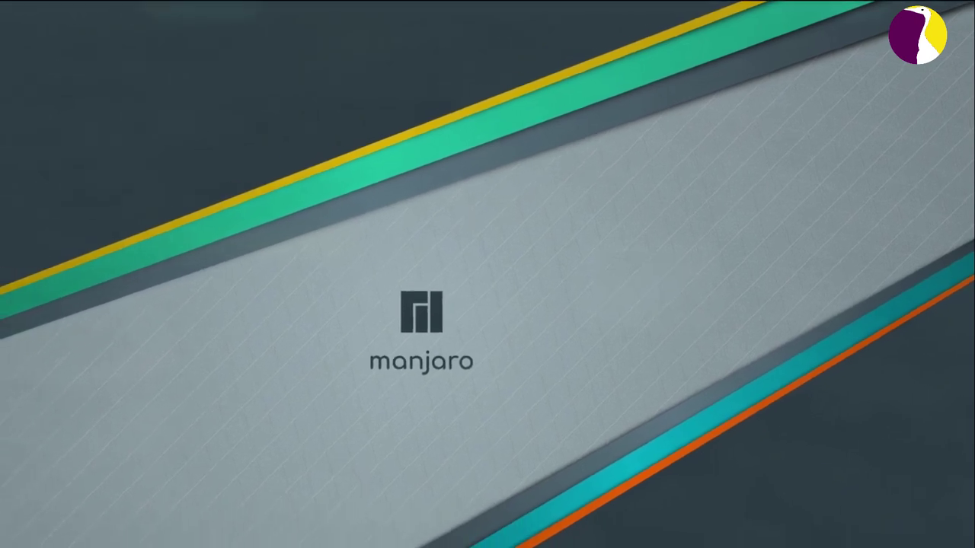
- Show the Accesorios category in the application menu and widen the menu to show full descriptions
left_click(9, 542)
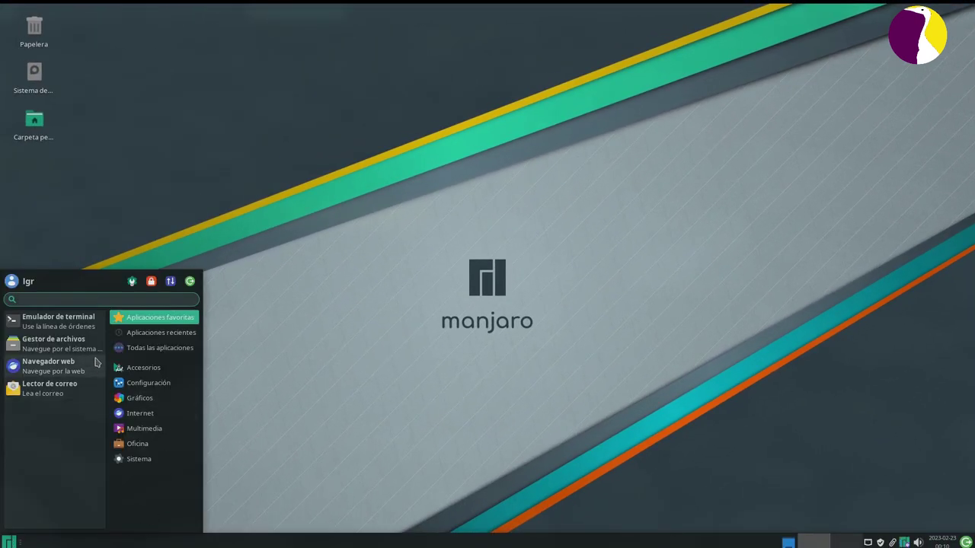
left_click(150, 372)
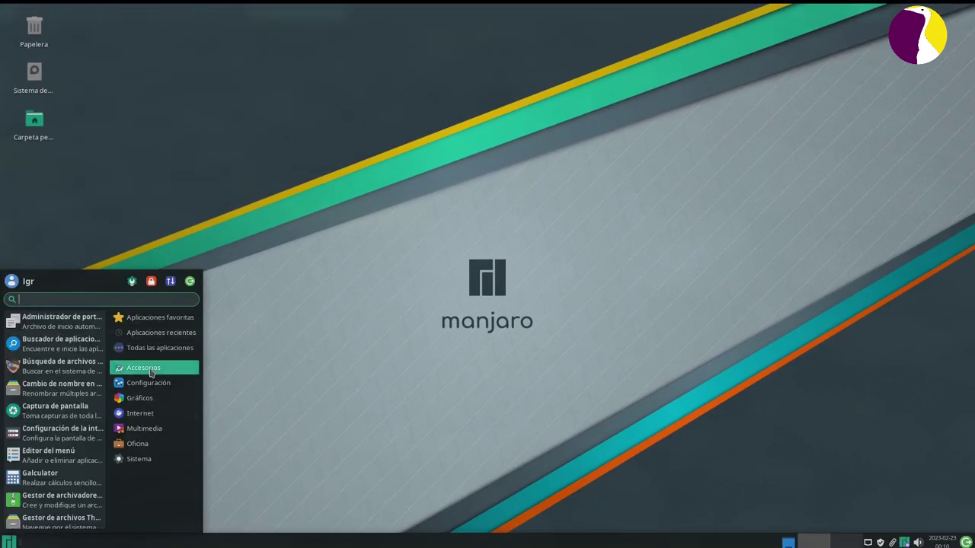
left_click_drag(202, 271, 358, 170)
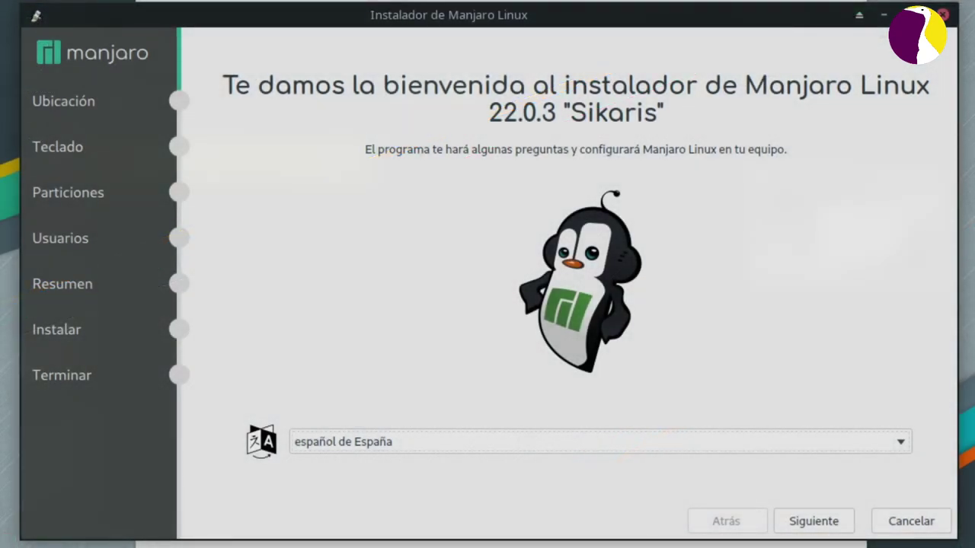
- Keep español de España, accept the Argentina/Salta location and choose the Spanish (Latin American) keyboard
left_click(457, 447)
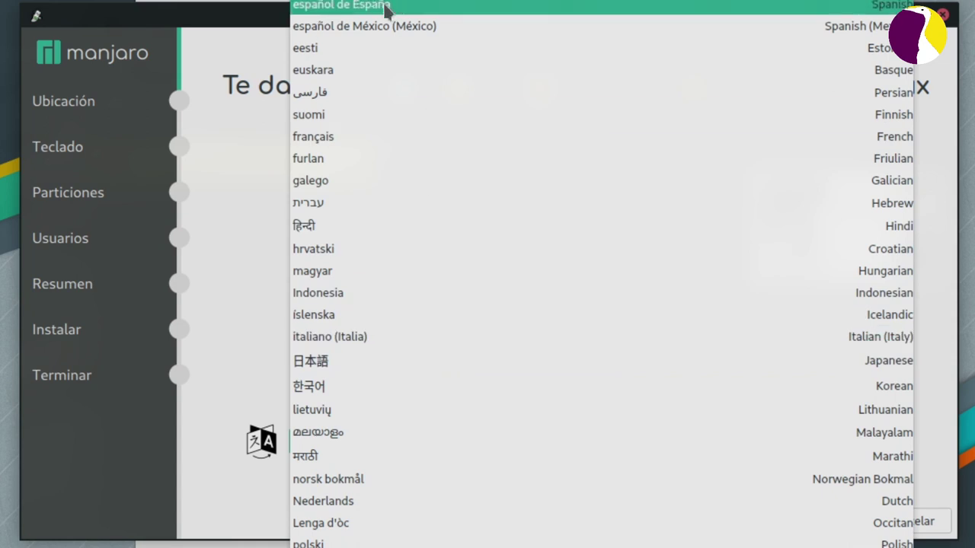
left_click(343, 5)
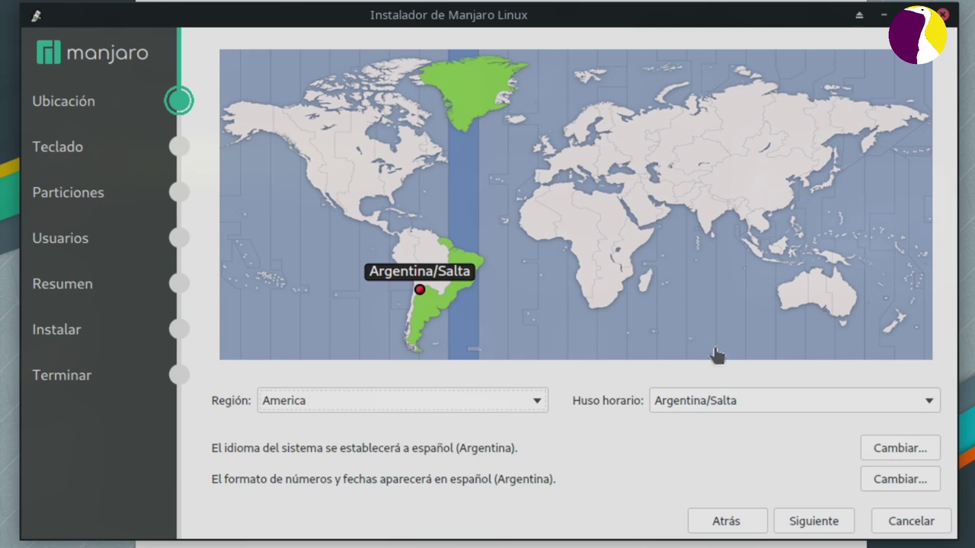
left_click(813, 522)
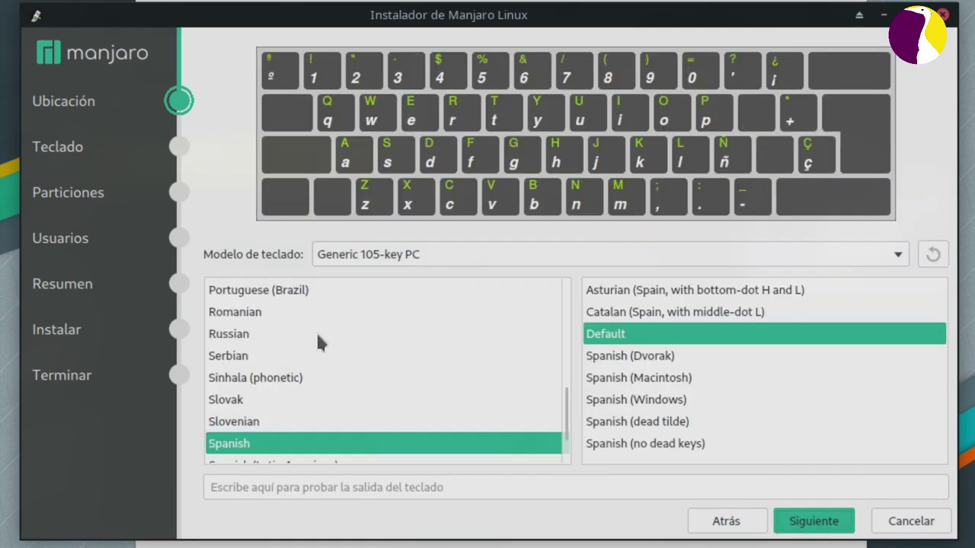
scroll(427, 351, "down", 2)
left_click(394, 401)
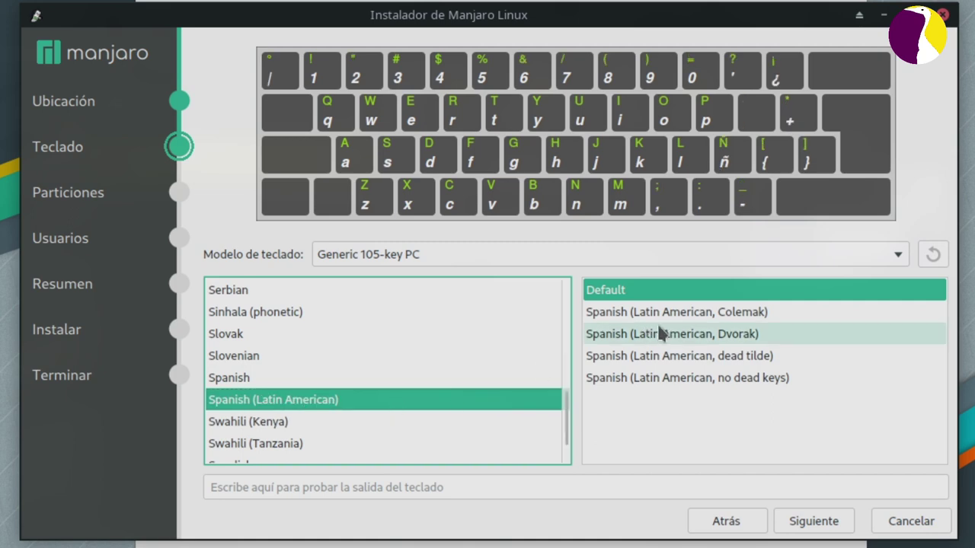
left_click(834, 523)
- Accept partitioning, enter username and password, enable auto-login and reuse the password for administrator
left_click(803, 523)
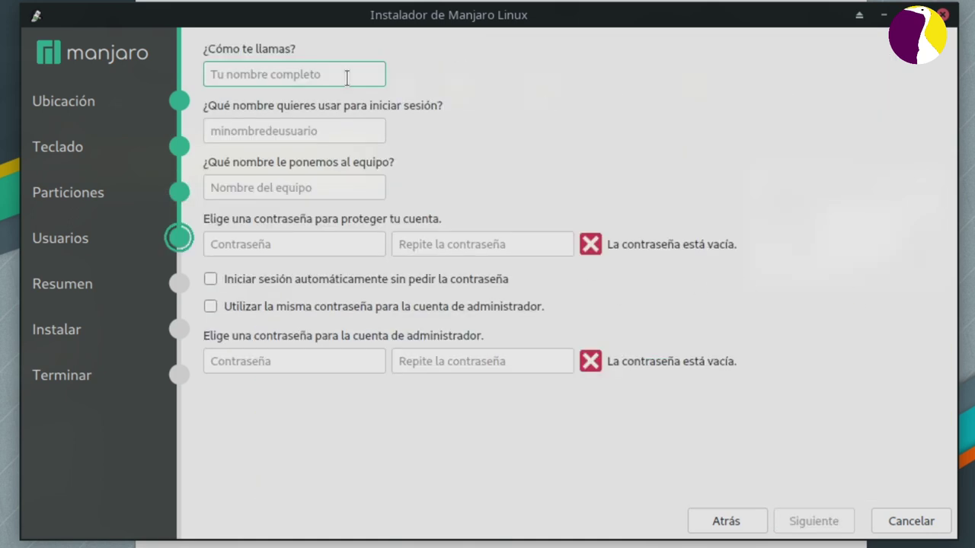
type("lgr")
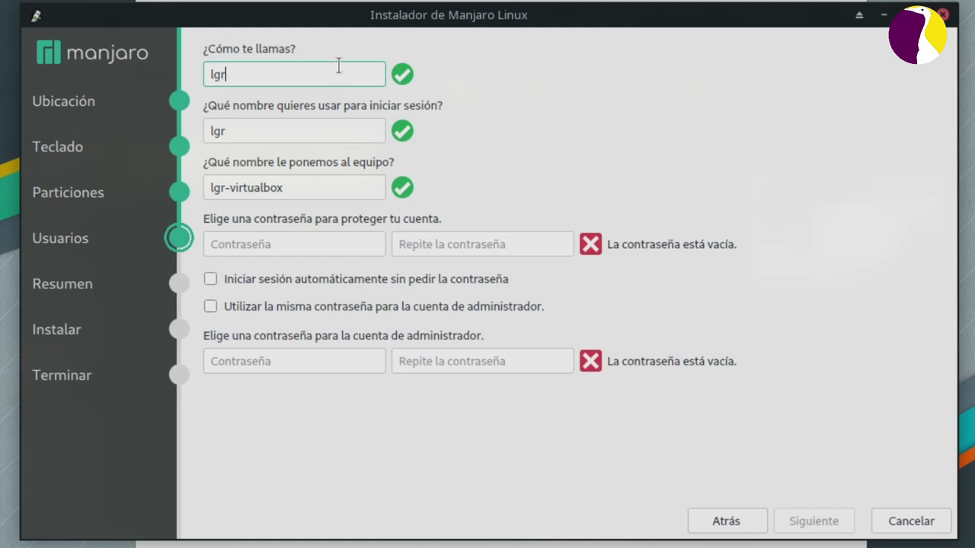
left_click(375, 244)
type("l")
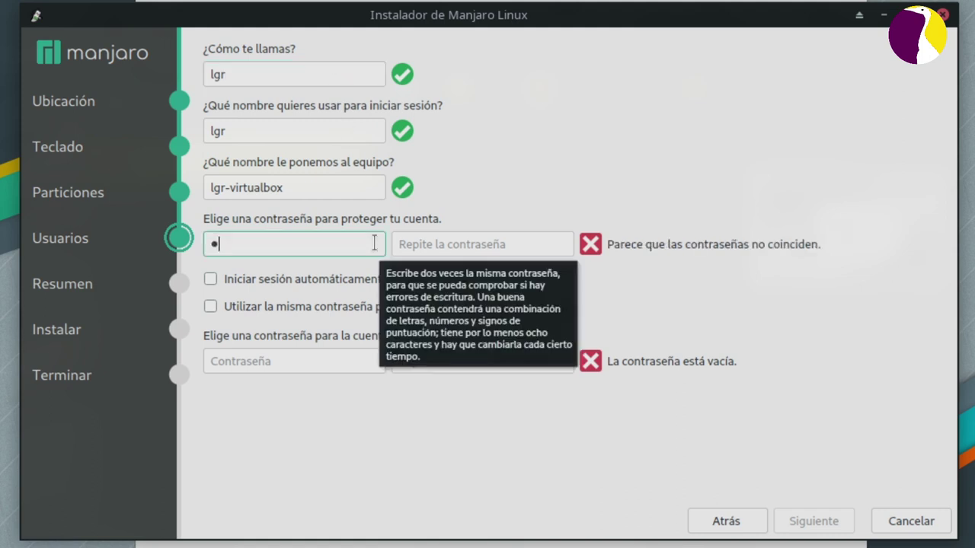
left_click(457, 242)
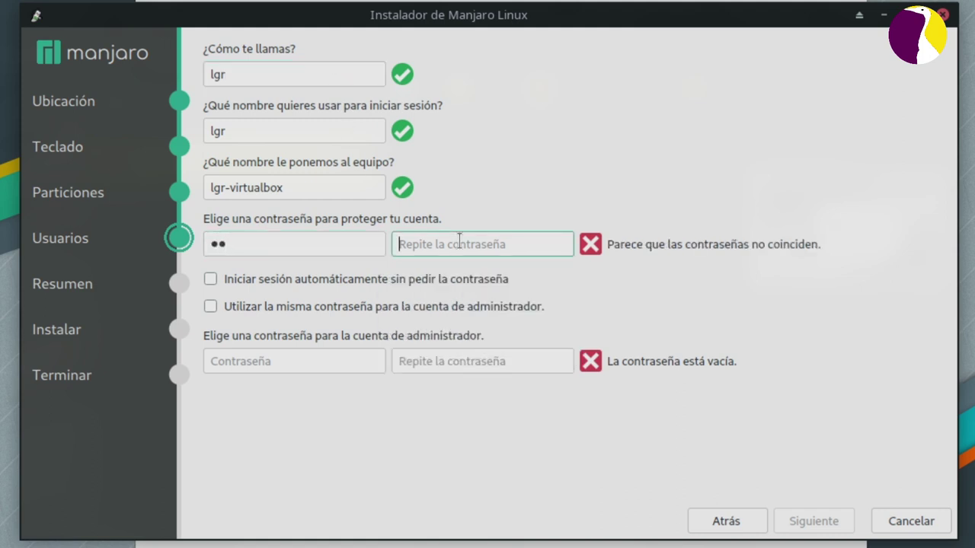
type("lg")
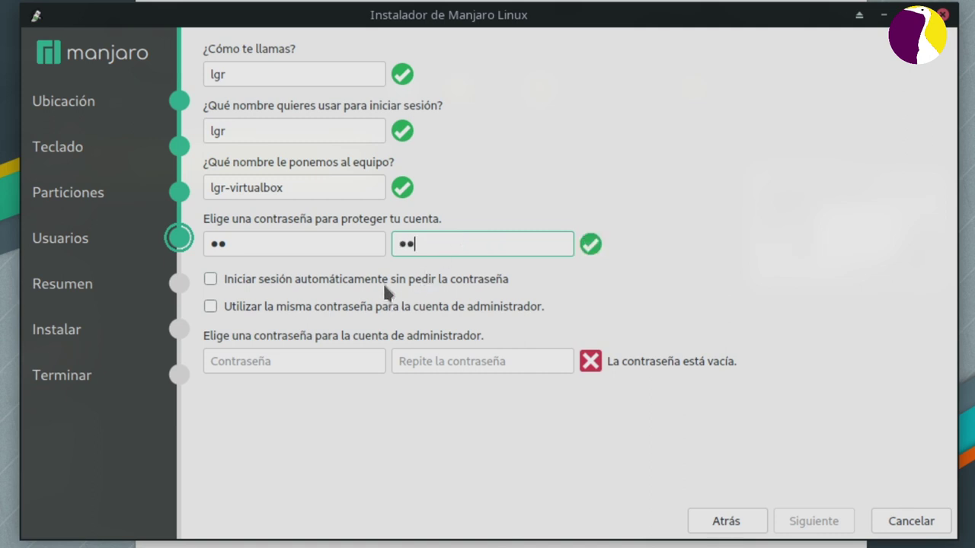
left_click(381, 282)
left_click(304, 308)
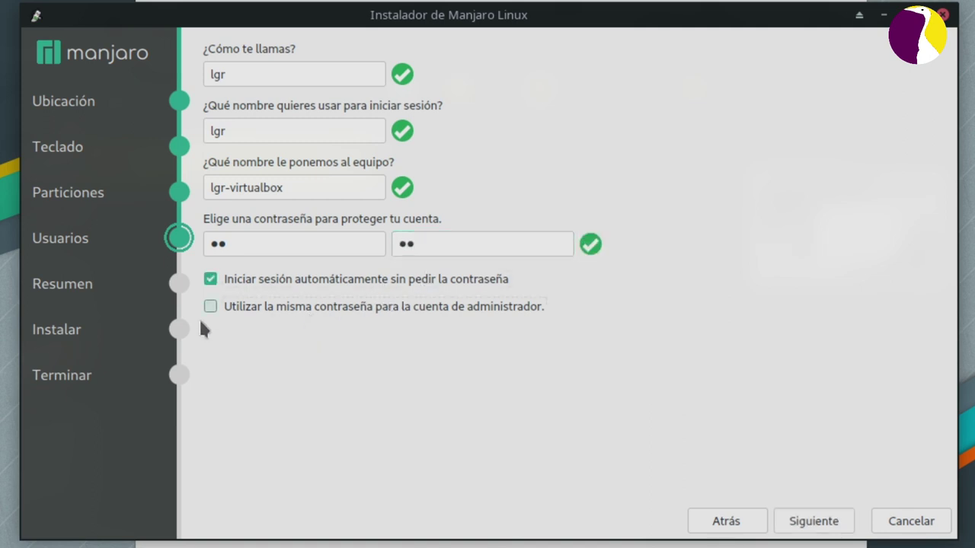
left_click(842, 526)
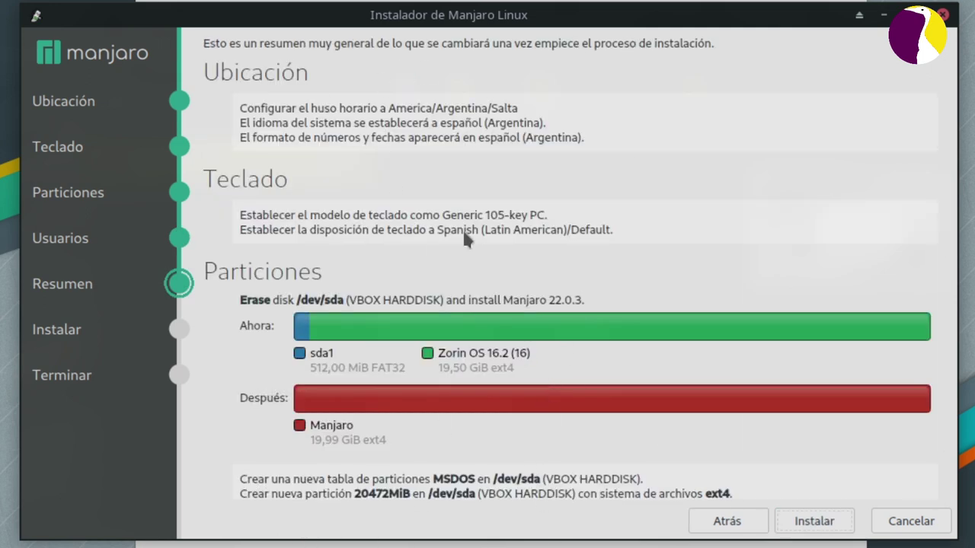
- Start the installation, confirm with 'Instalar ahora', and nudge the installer window while it runs
left_click(815, 523)
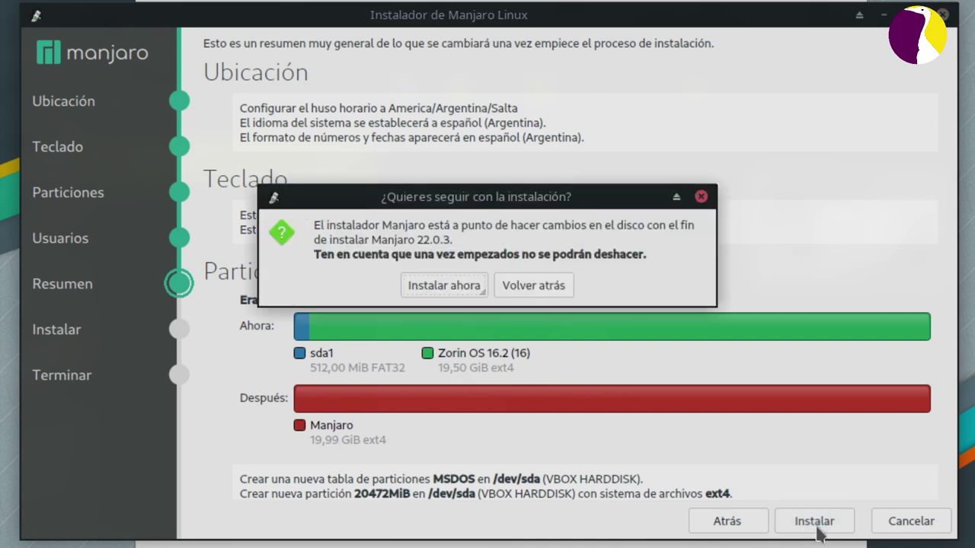
left_click(451, 285)
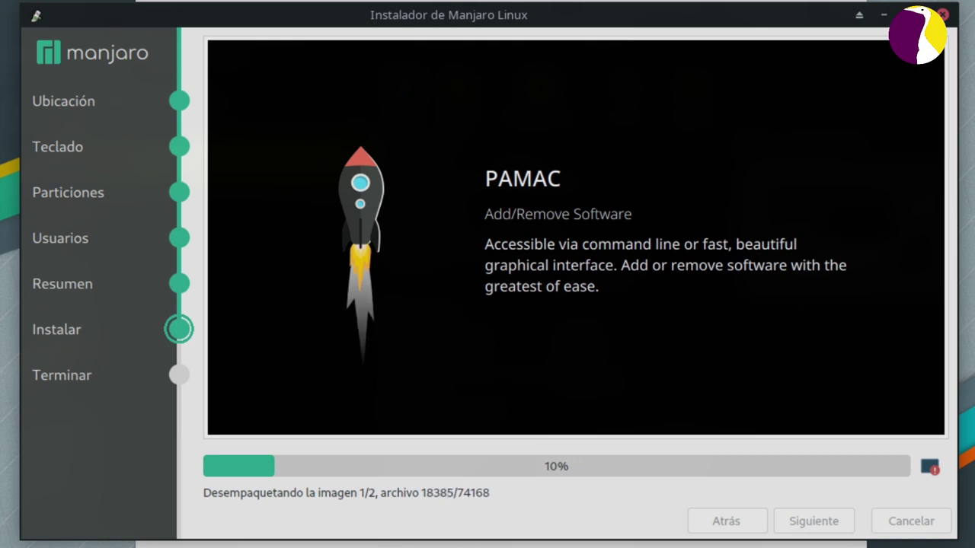
left_click_drag(581, 26, 588, 60)
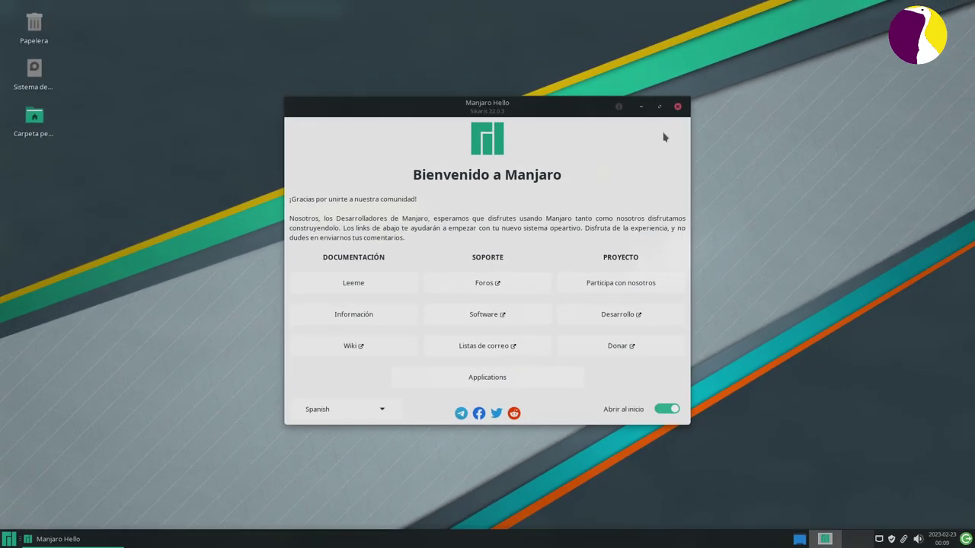
- Close the Manjaro Hello window and open the Settings Manager maximized from the menu
key("alt+F4")
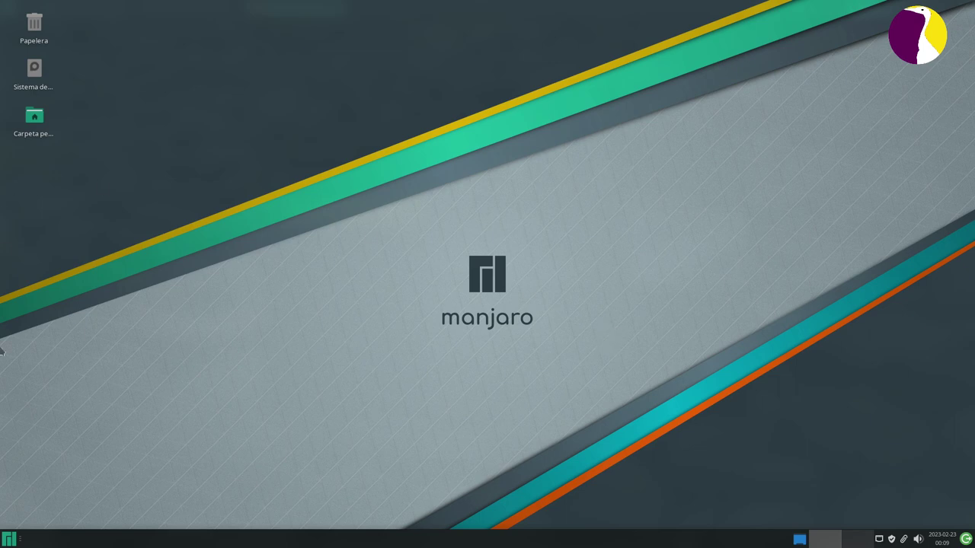
left_click(3, 533)
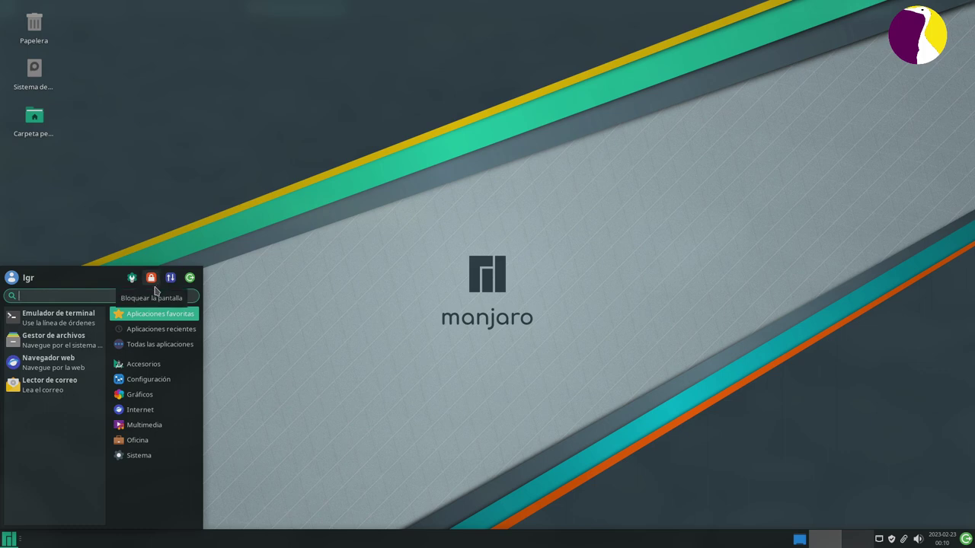
left_click(132, 278)
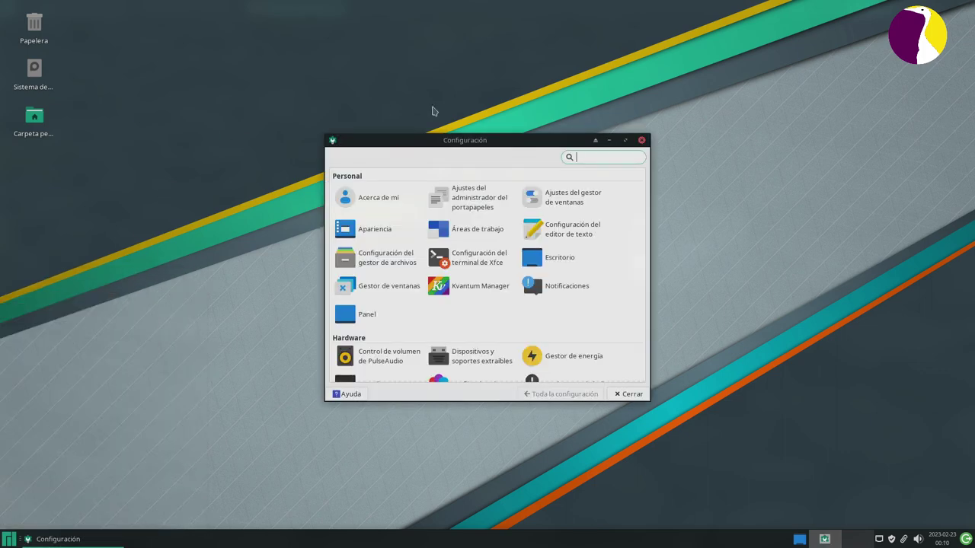
left_click(625, 141)
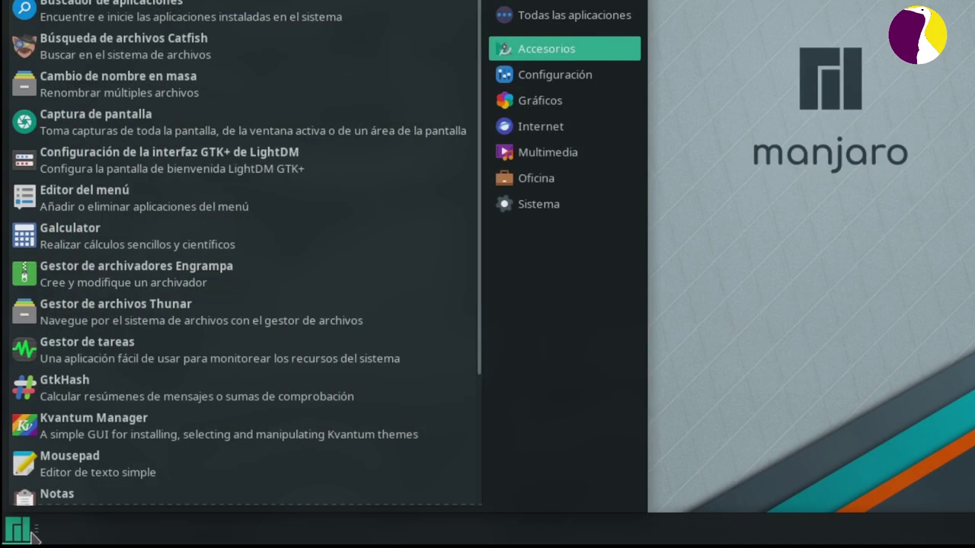
- Browse the Configuración, Gráficos and remaining menu categories, then close the application menu
left_click(555, 75)
left_click(540, 101)
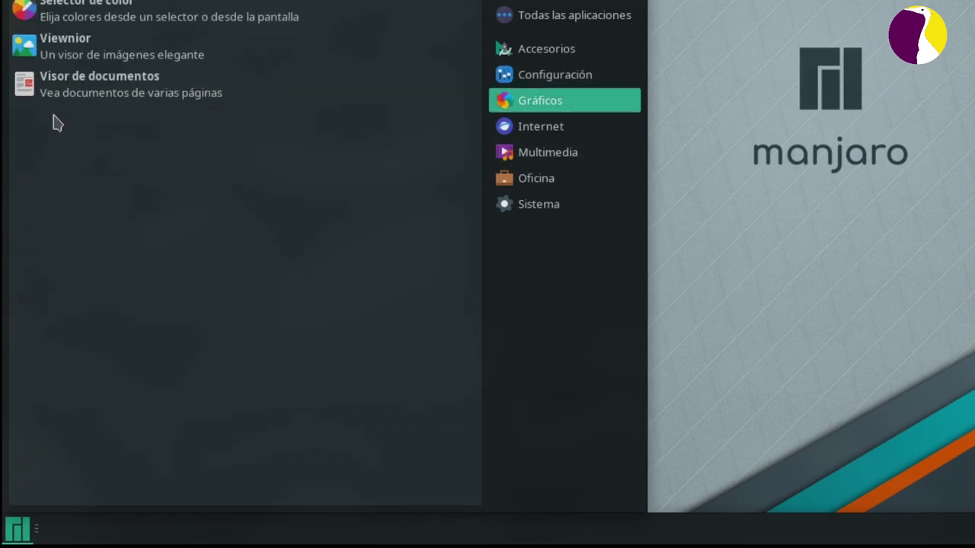
key("Down")
key("Down")
key("Down")
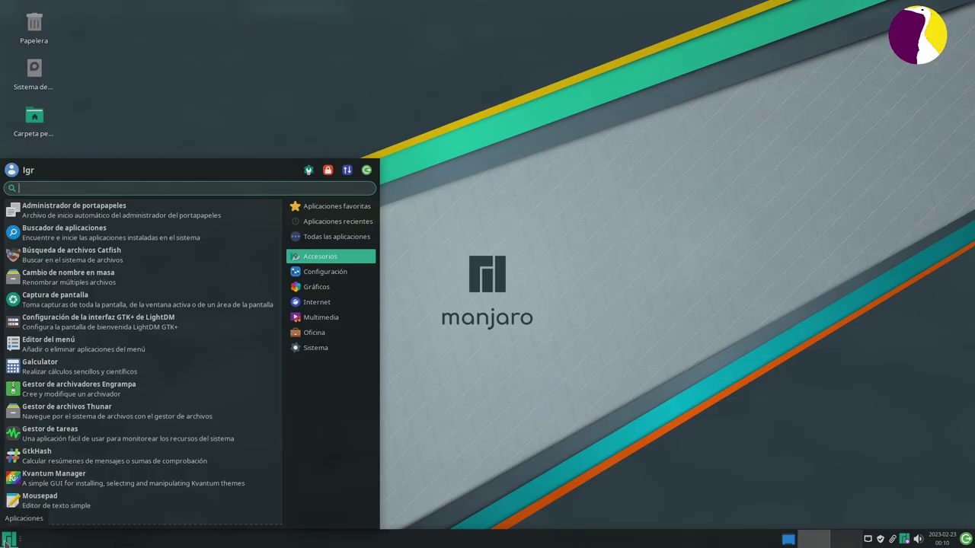
left_click(6, 542)
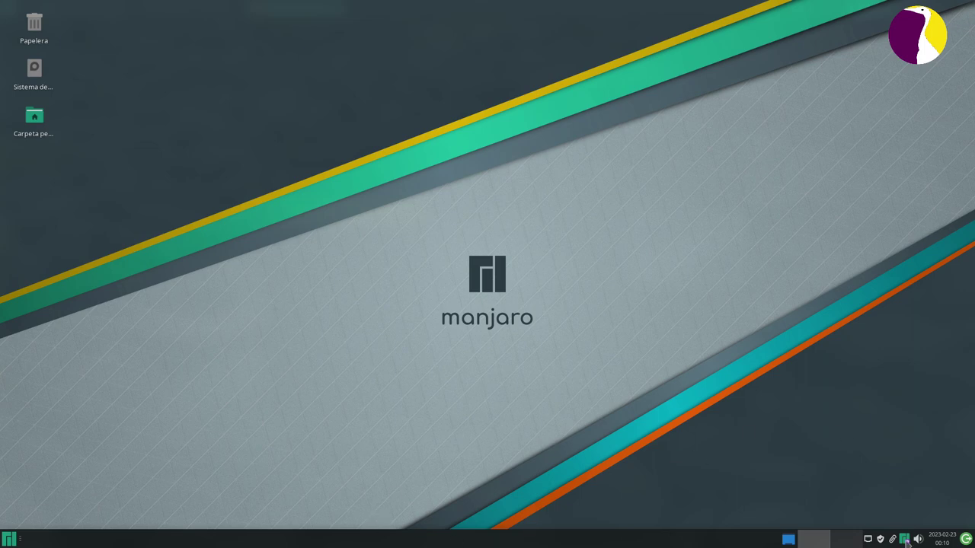
- Check the panel calendar and bring up the logout options, then cancel them
left_click(943, 539)
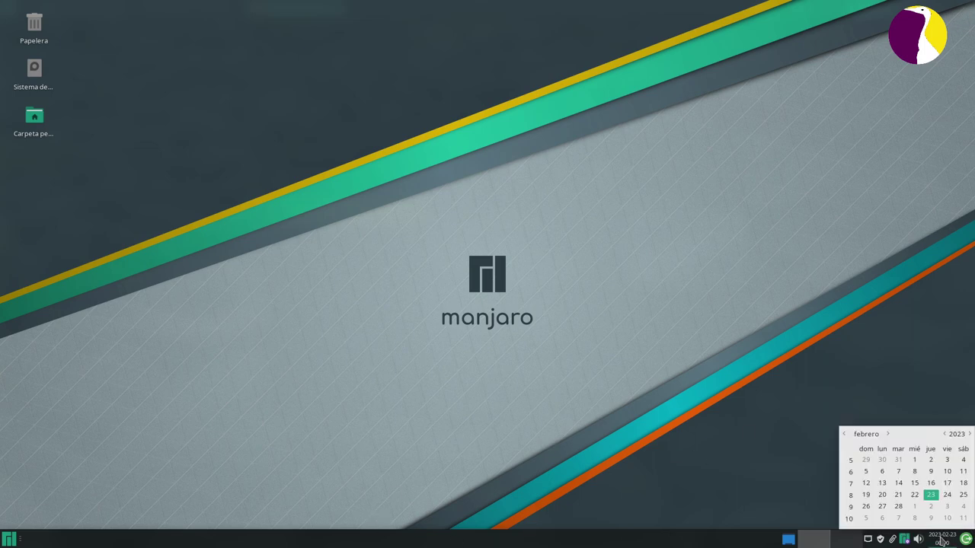
left_click(943, 539)
left_click(966, 540)
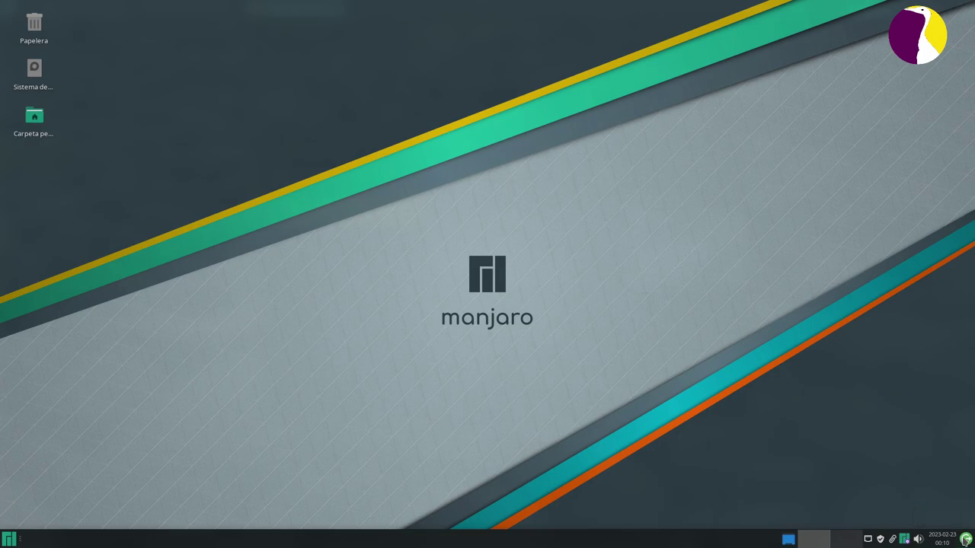
left_click(552, 340)
- Check the volume controls and Manjaro's kernel and language package tray options
left_click(919, 539)
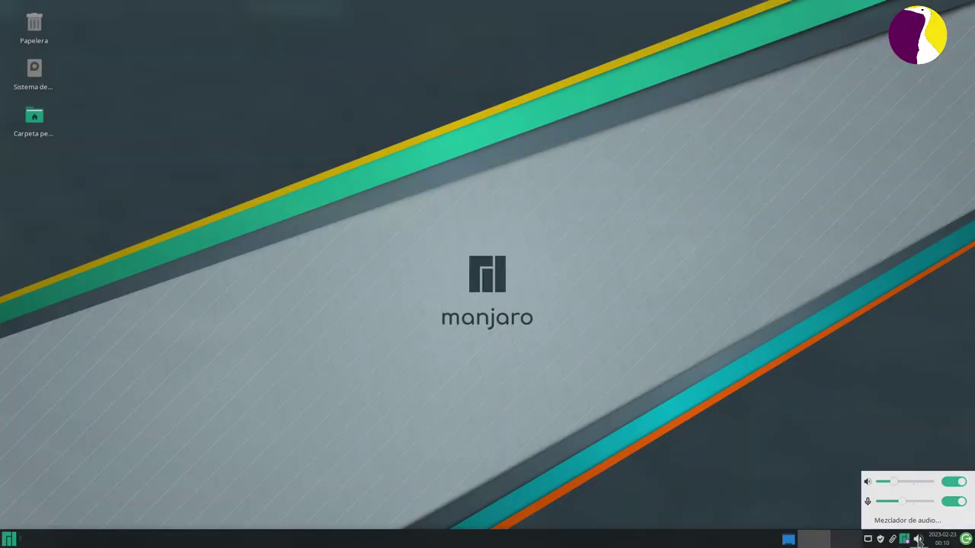
left_click(919, 540)
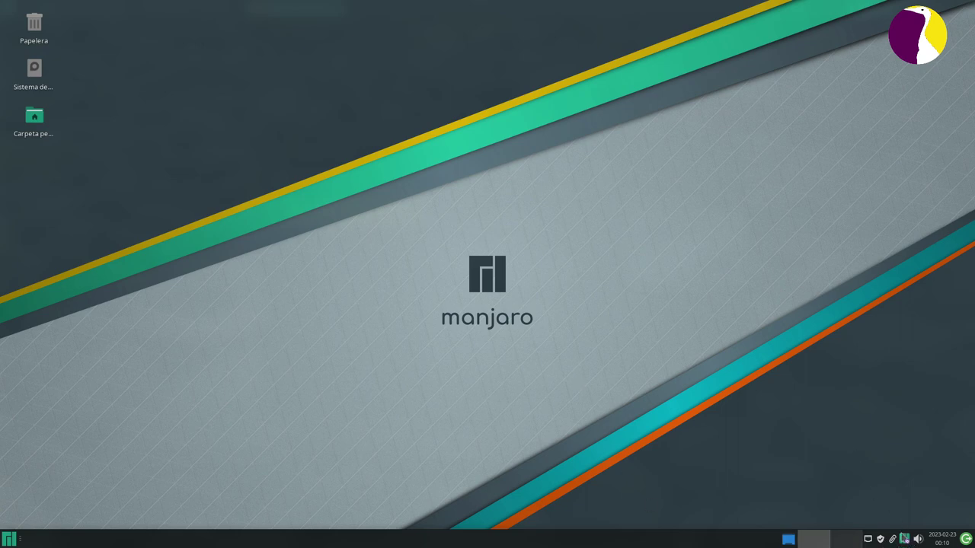
right_click(905, 542)
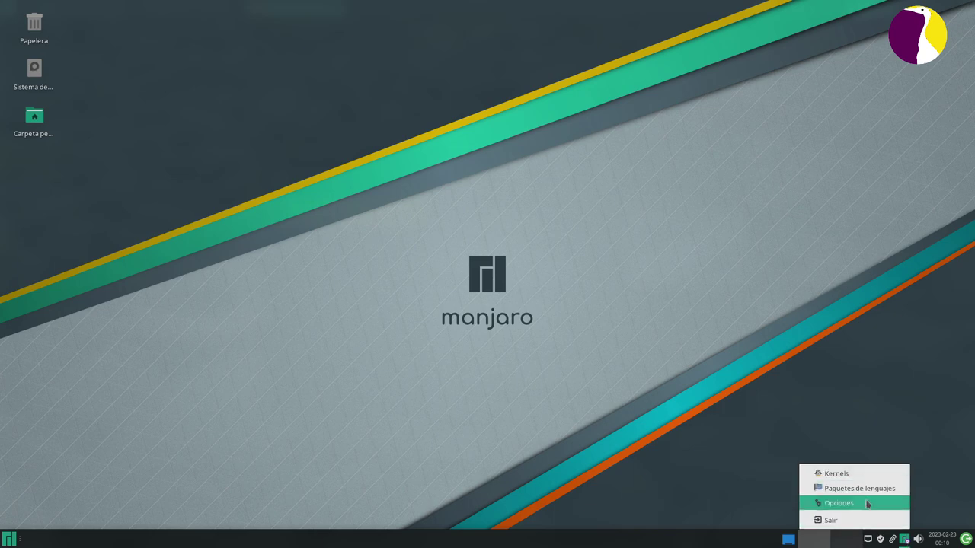
left_click(899, 432)
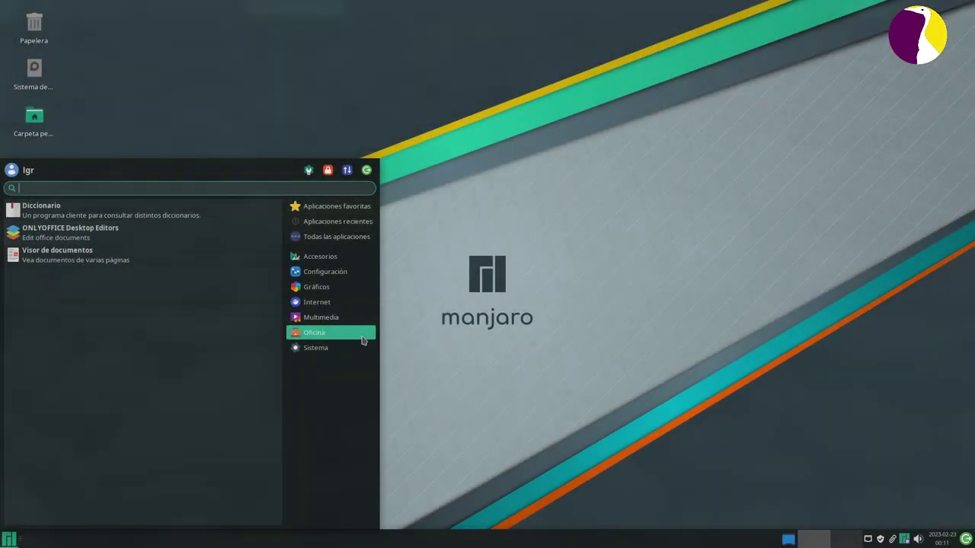
- Launch ONLYOFFICE, create a blank Document1.docx, maximize the editor, then quit it
left_click(48, 237)
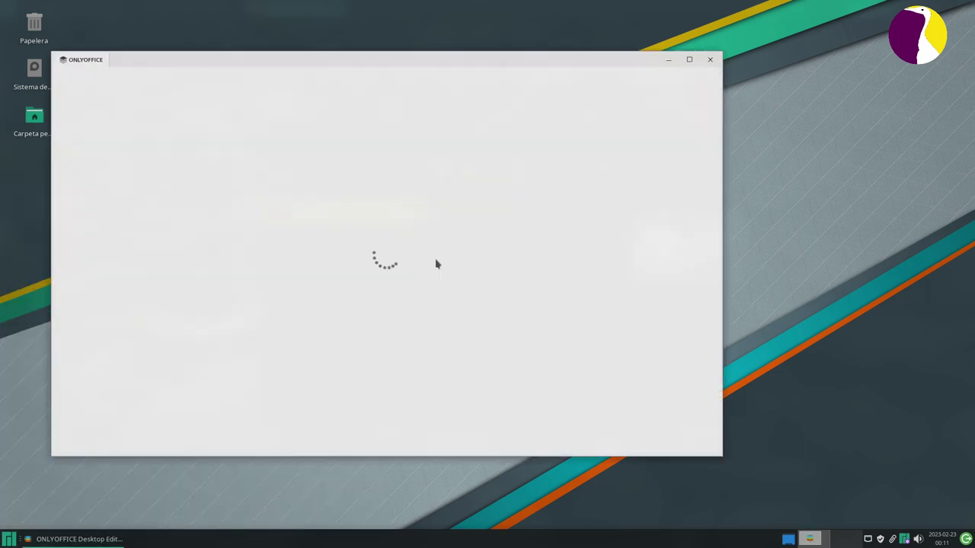
left_click_drag(556, 71, 656, 62)
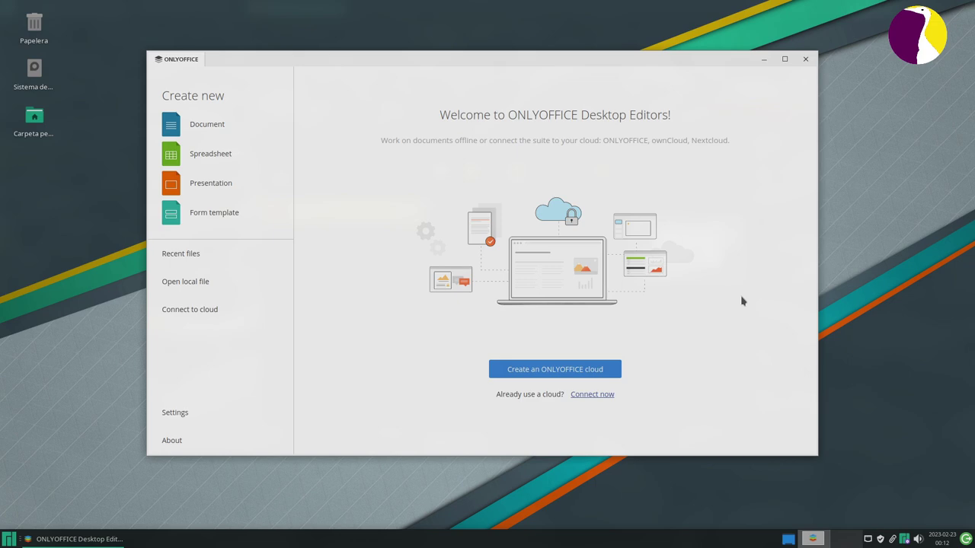
left_click(202, 128)
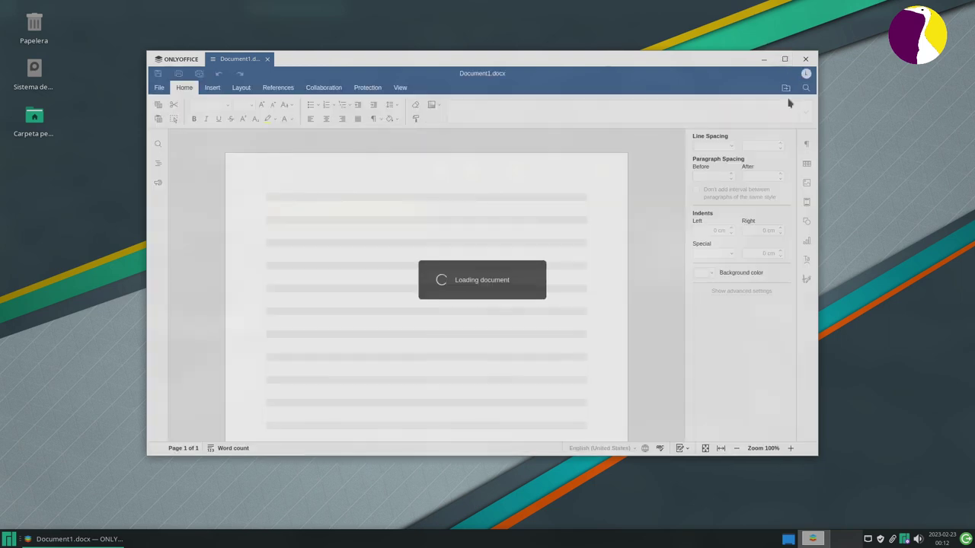
left_click(783, 61)
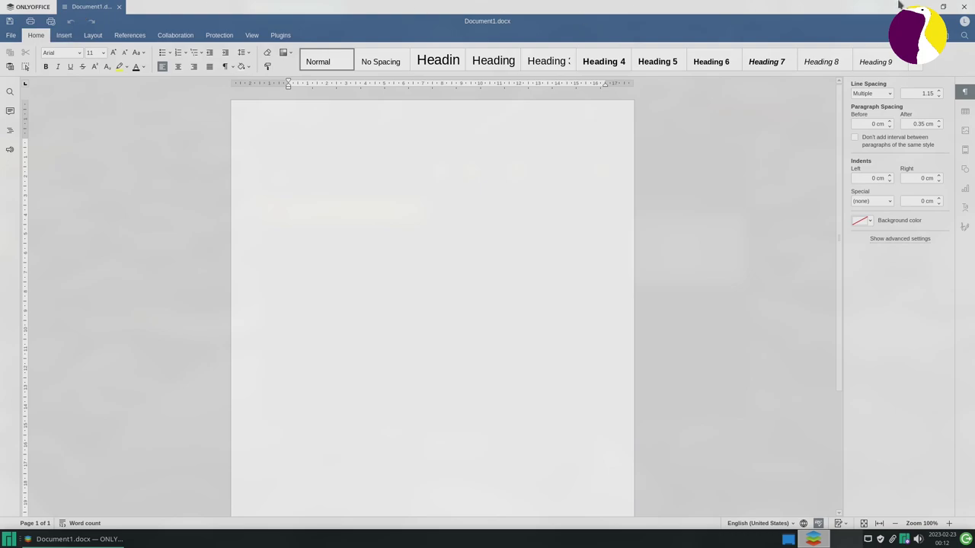
left_click(963, 6)
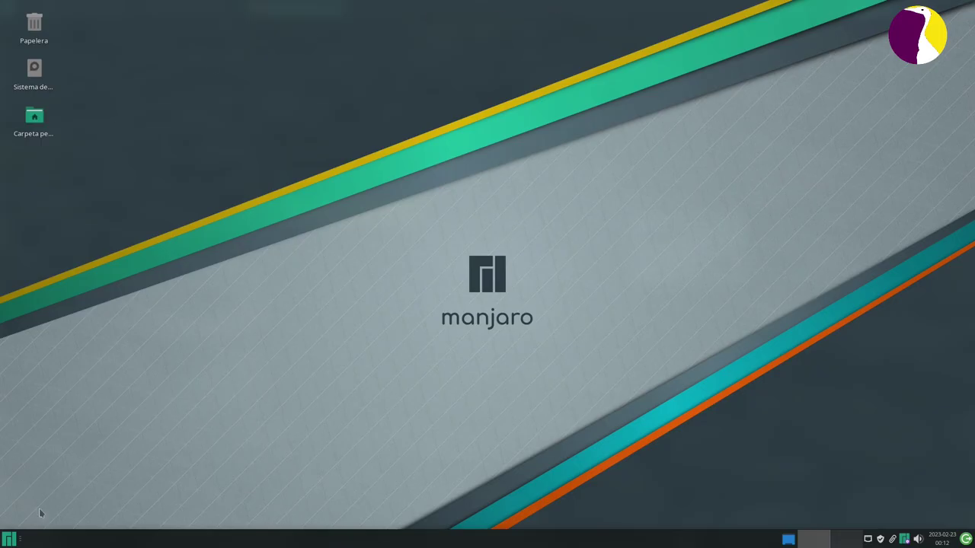
- Open the application menu and switch from the Oficina to the Sistema category
left_click(9, 540)
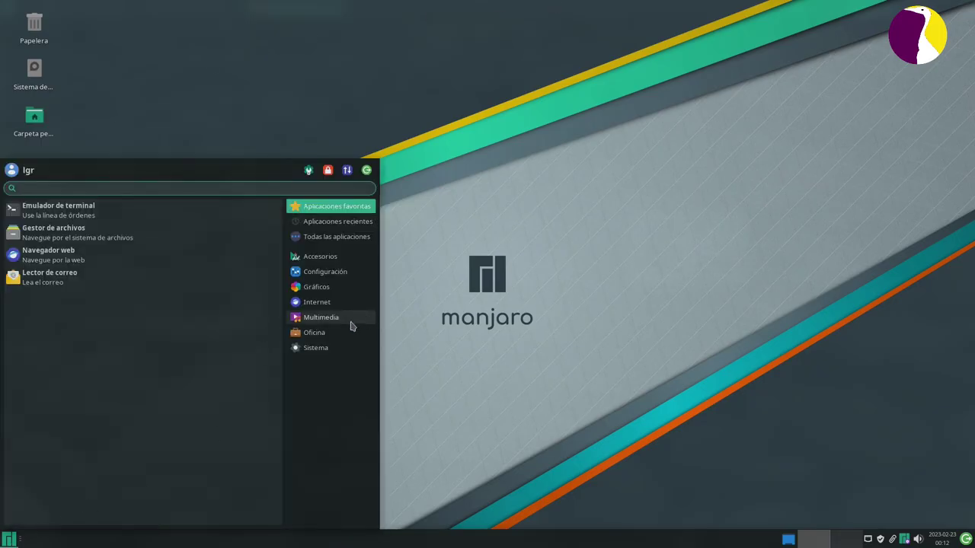
left_click(324, 333)
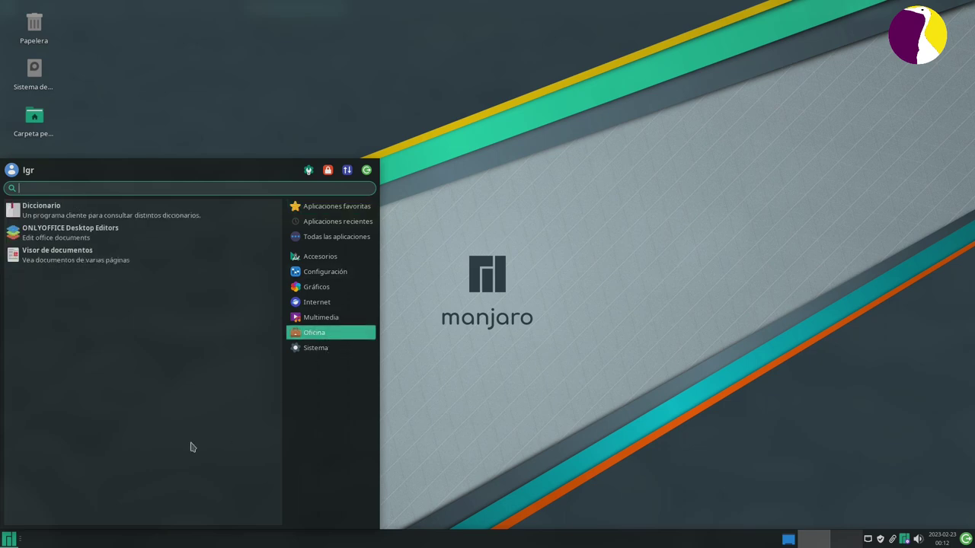
left_click(343, 348)
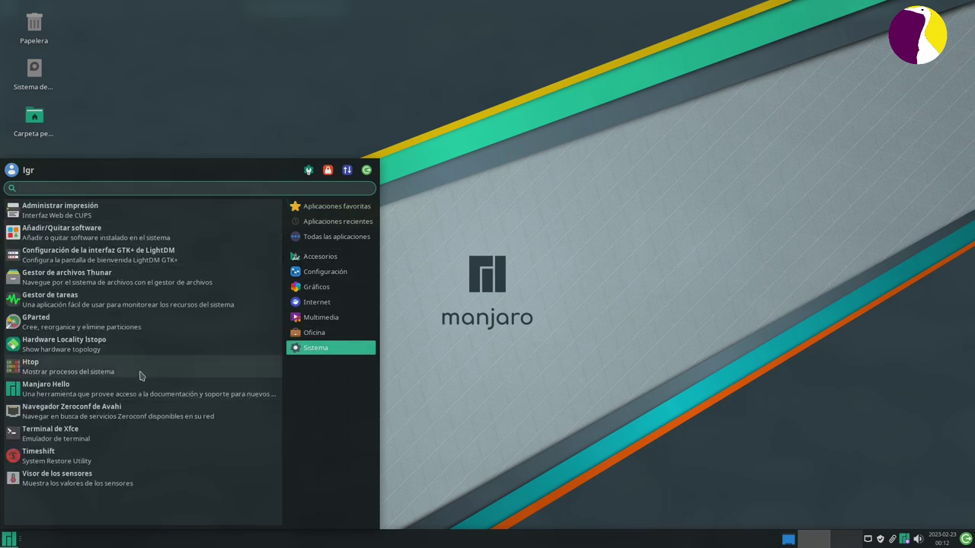
- Launch Añadir/Quitar software full screen and expand its software categories
left_click(76, 239)
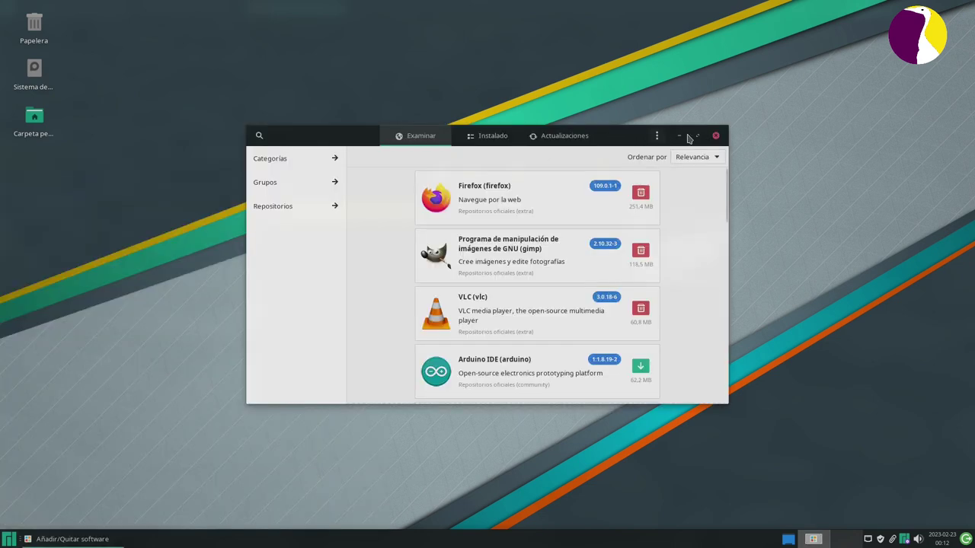
left_click(691, 135)
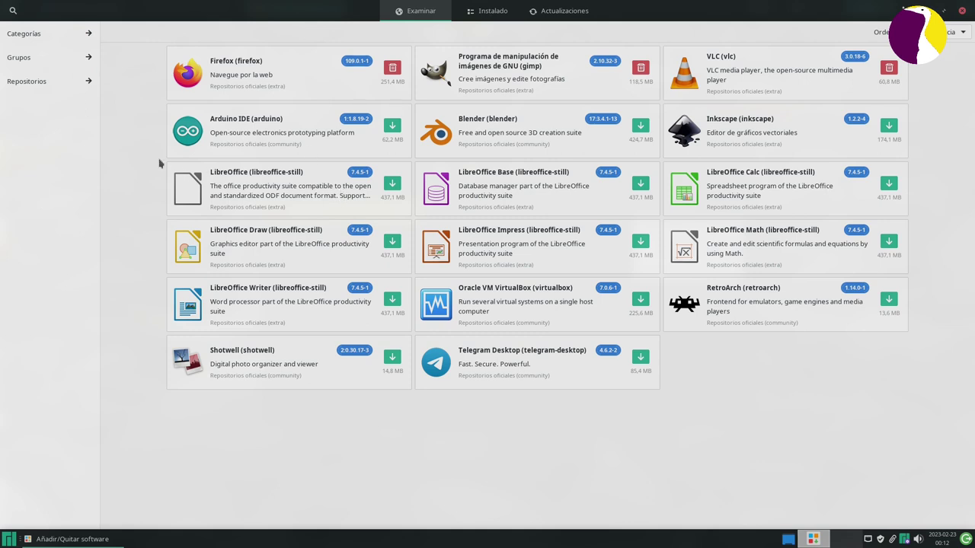
left_click(47, 33)
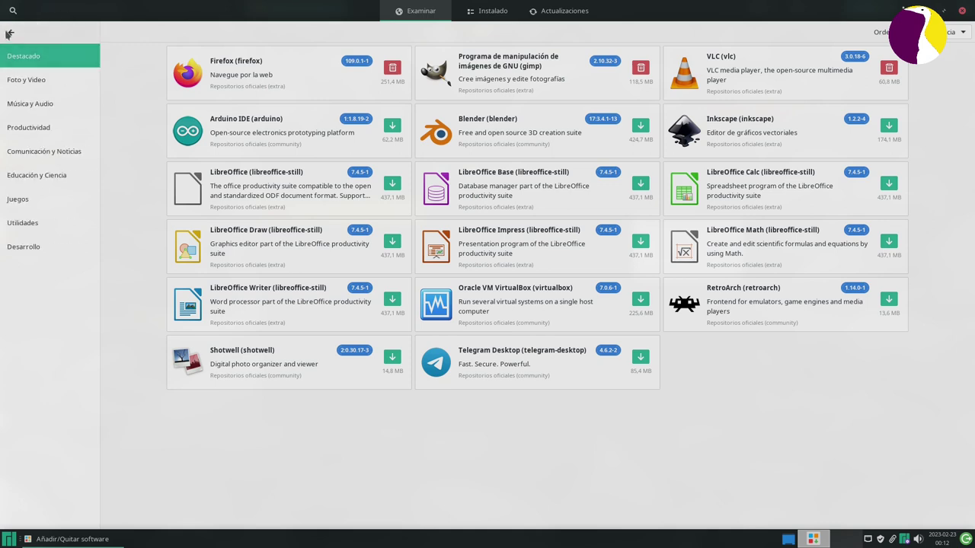
left_click(80, 33)
- Browse packages by group, return to the featured categories, and start a package search
left_click(36, 58)
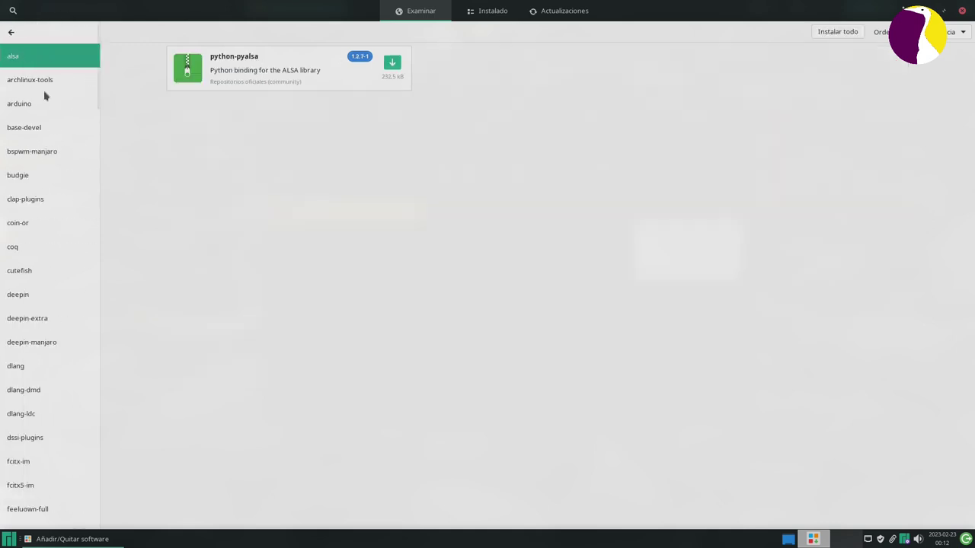
left_click(11, 33)
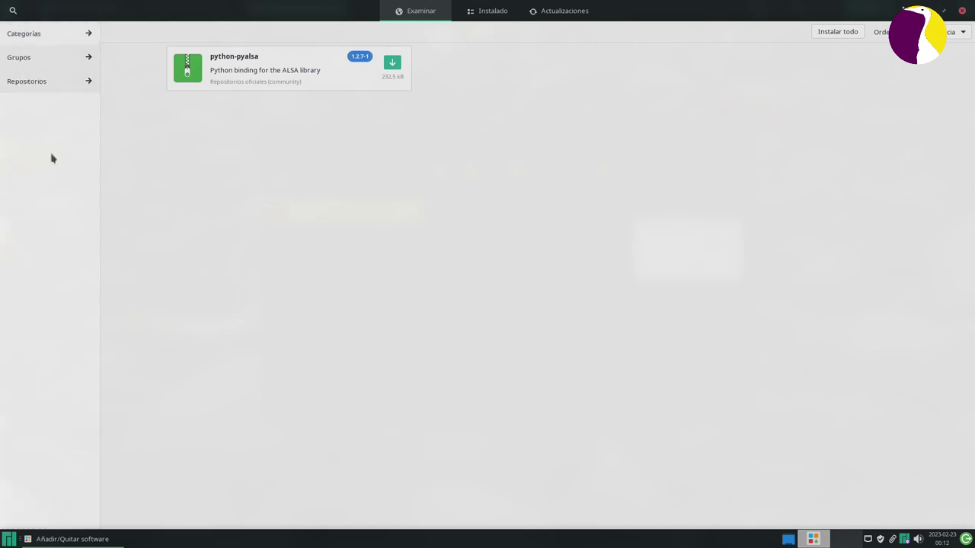
left_click(32, 37)
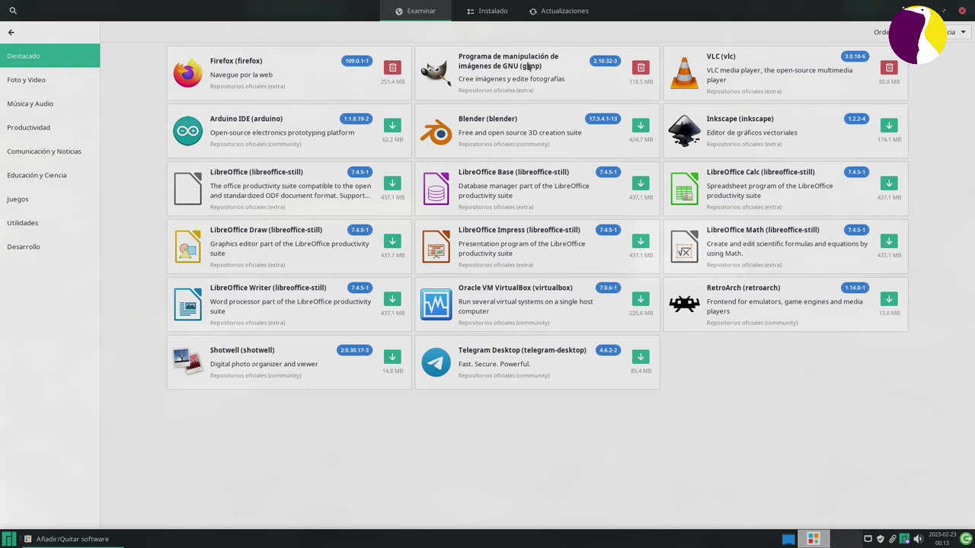
left_click(13, 11)
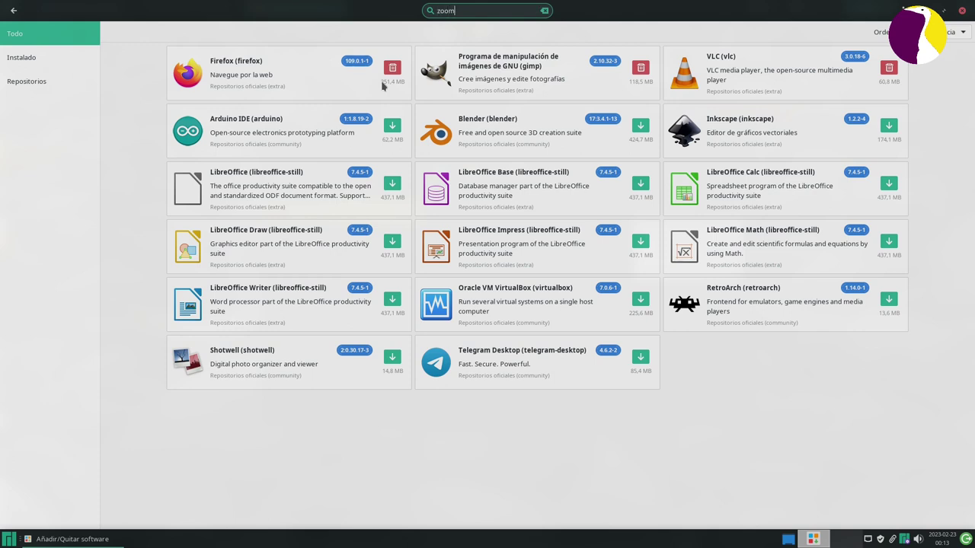
- Search Pamac for 'zoom' and open the ⋮ options menu
type("zoom")
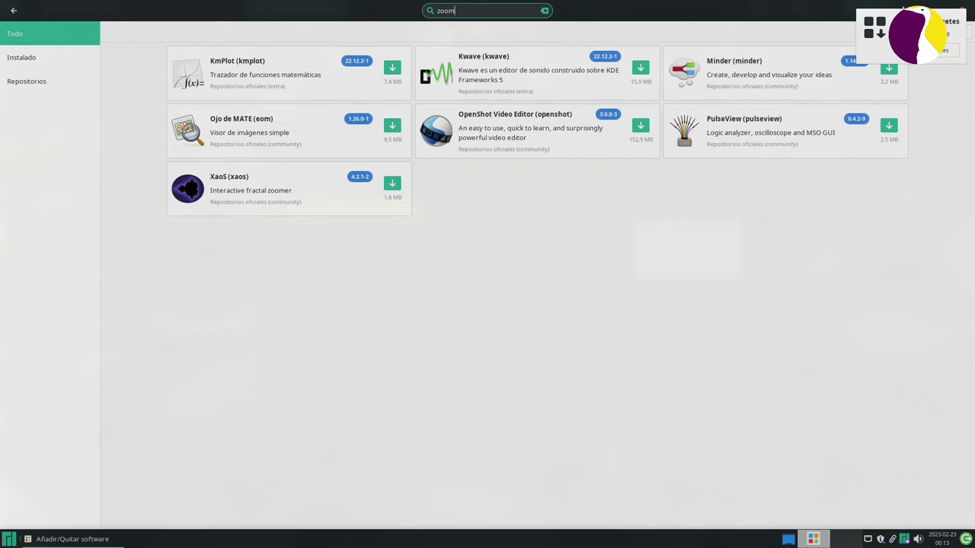
left_click(903, 12)
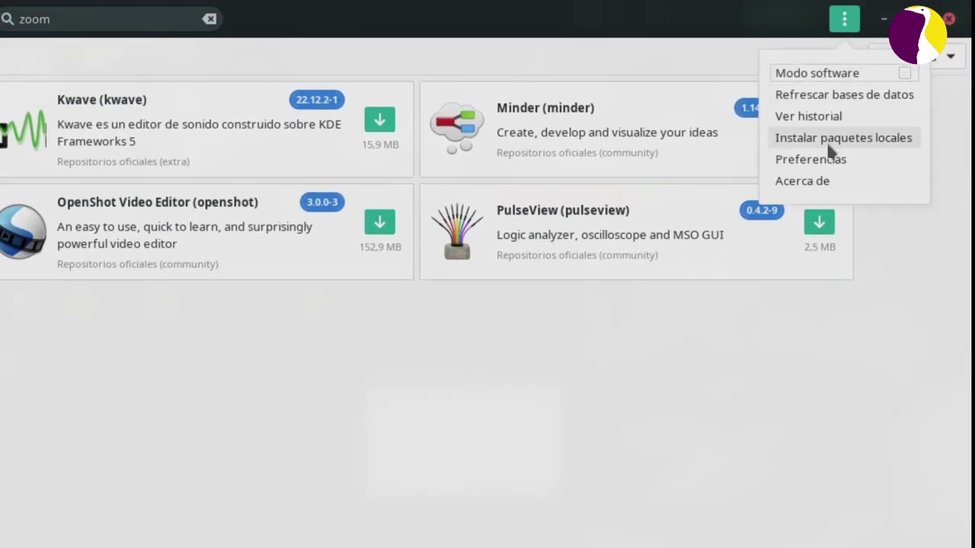
- Authenticate into Preferences > Terceros, enable AUR and Flatpak support, then close the dialog
left_click(829, 160)
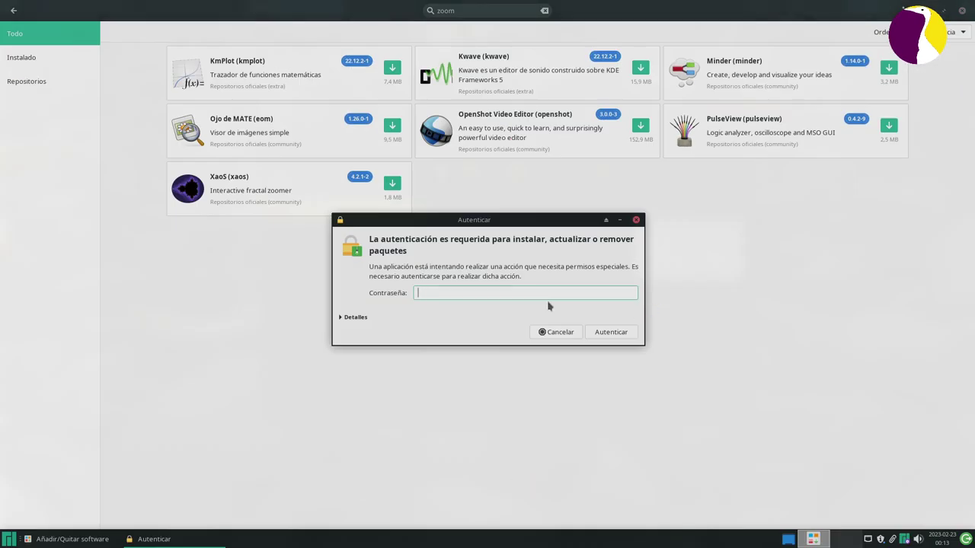
left_click(611, 332)
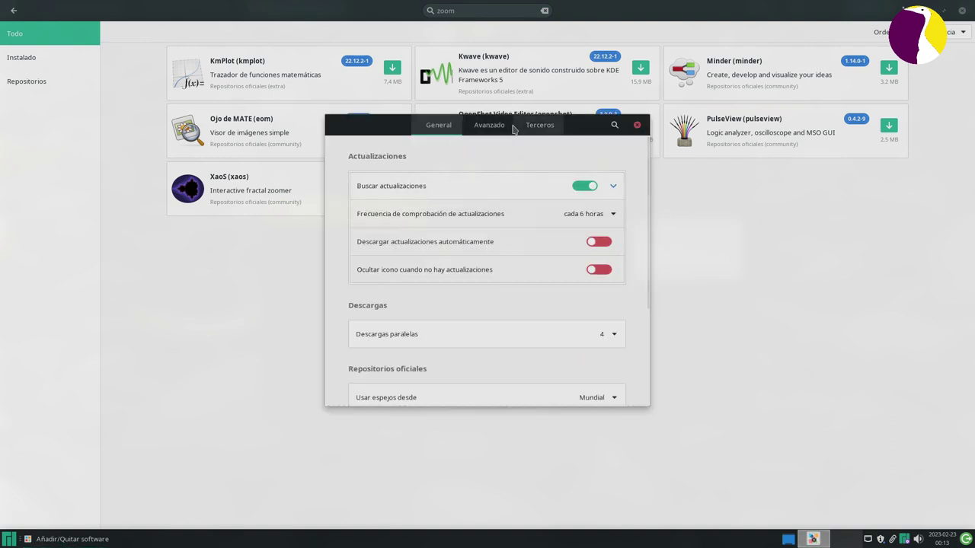
left_click(537, 130)
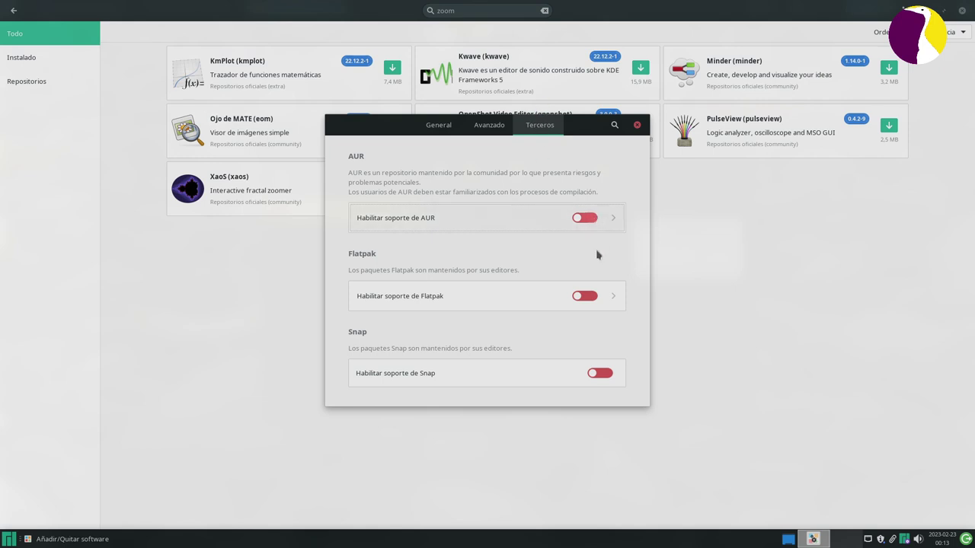
left_click(585, 217)
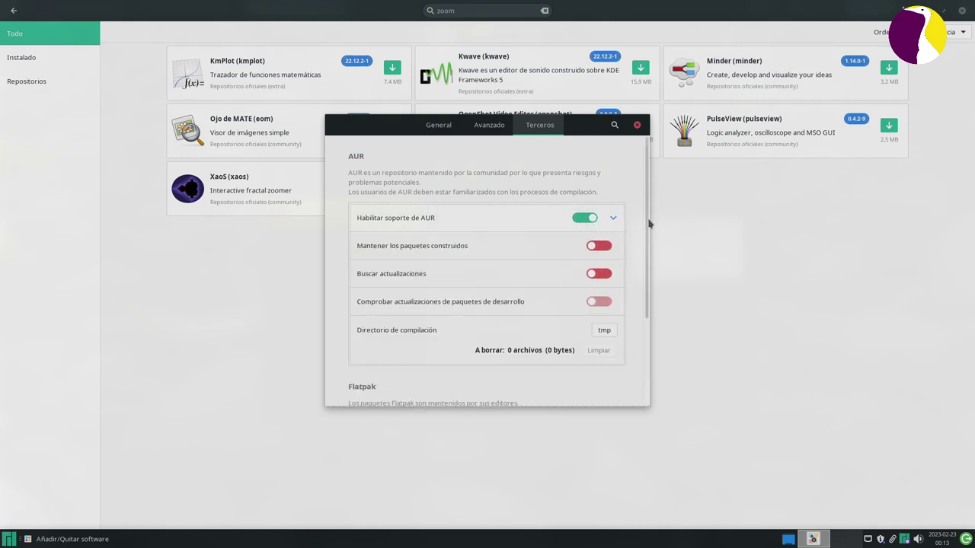
scroll(607, 306, "down", 3)
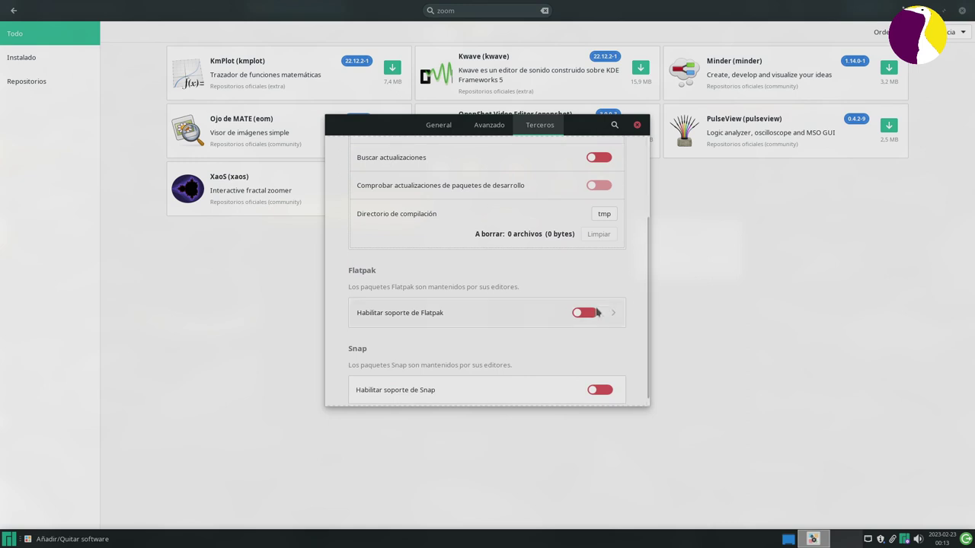
left_click(598, 313)
scroll(644, 335, "down", 1)
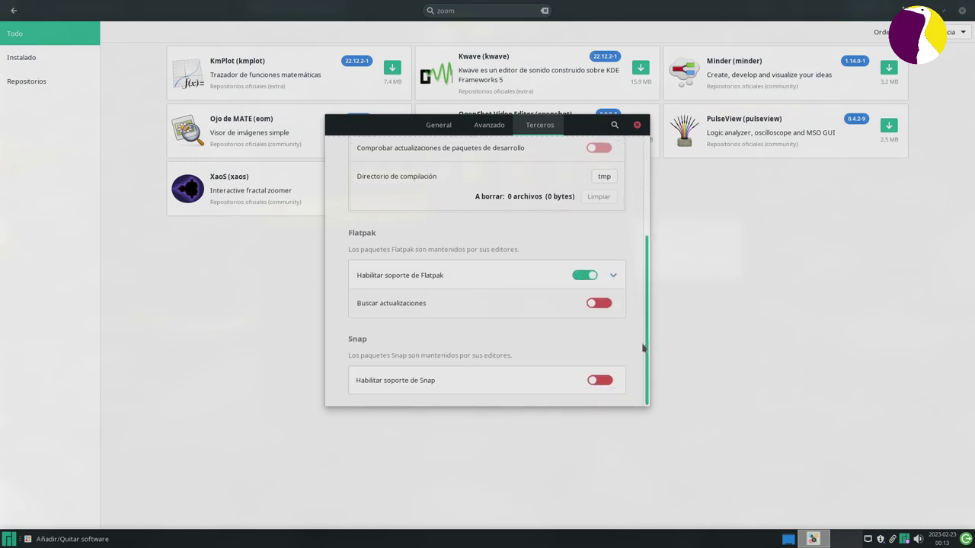
left_click_drag(642, 348, 647, 223)
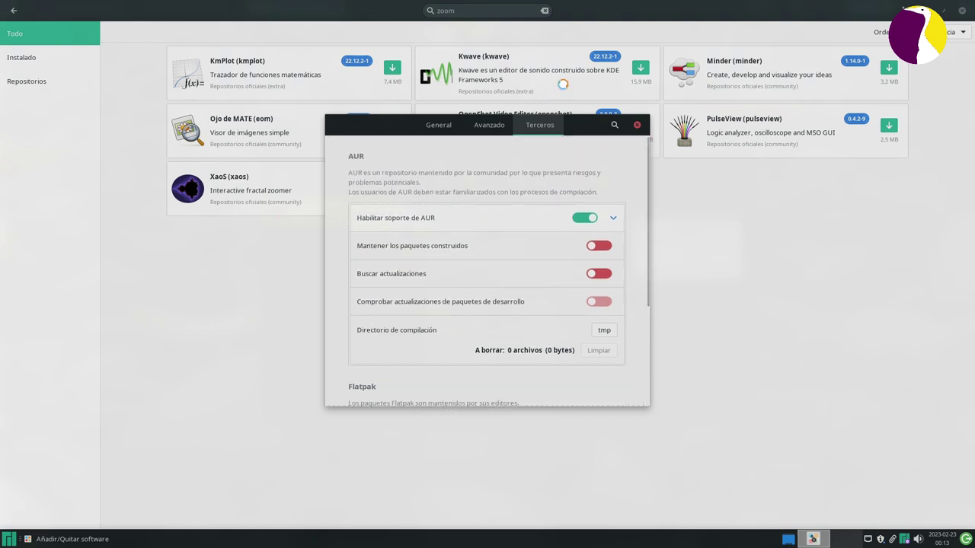
left_click(637, 125)
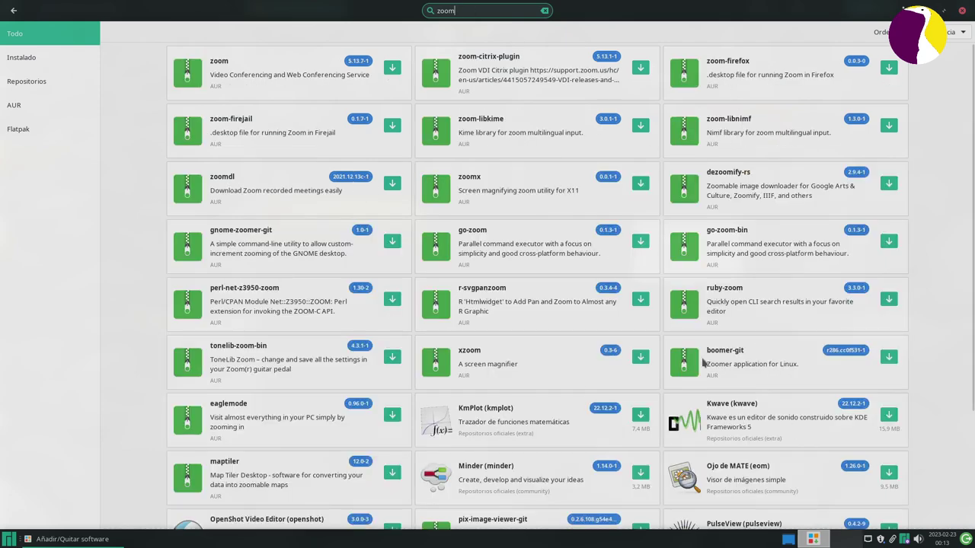
- Open the details of the AUR zoom 5.13.7-1 package from the search results
scroll(702, 363, "down", 4)
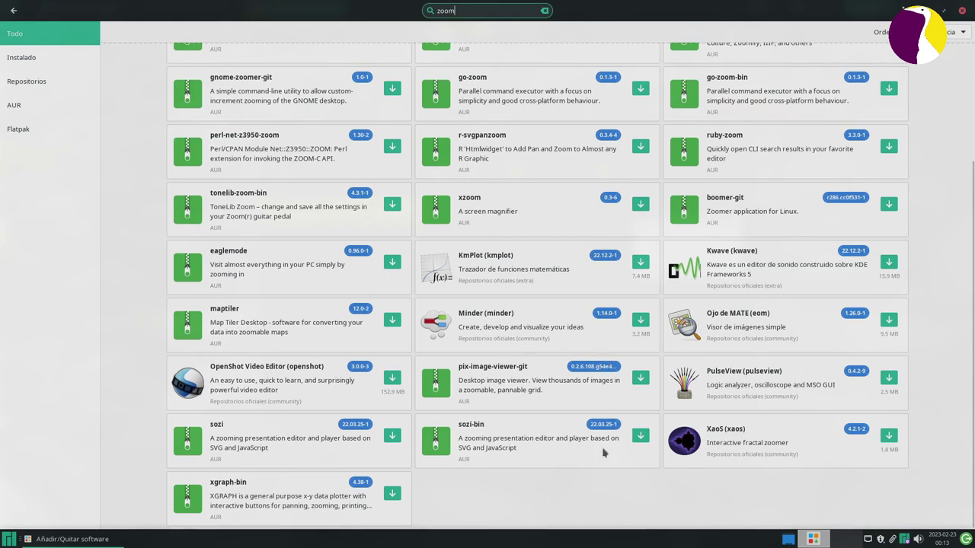
scroll(594, 400, "up", 4)
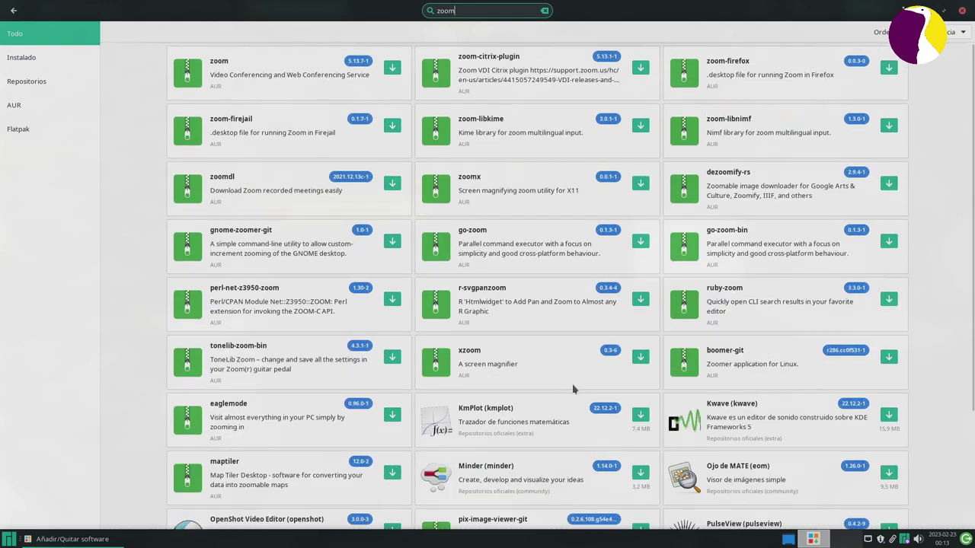
left_click(255, 70)
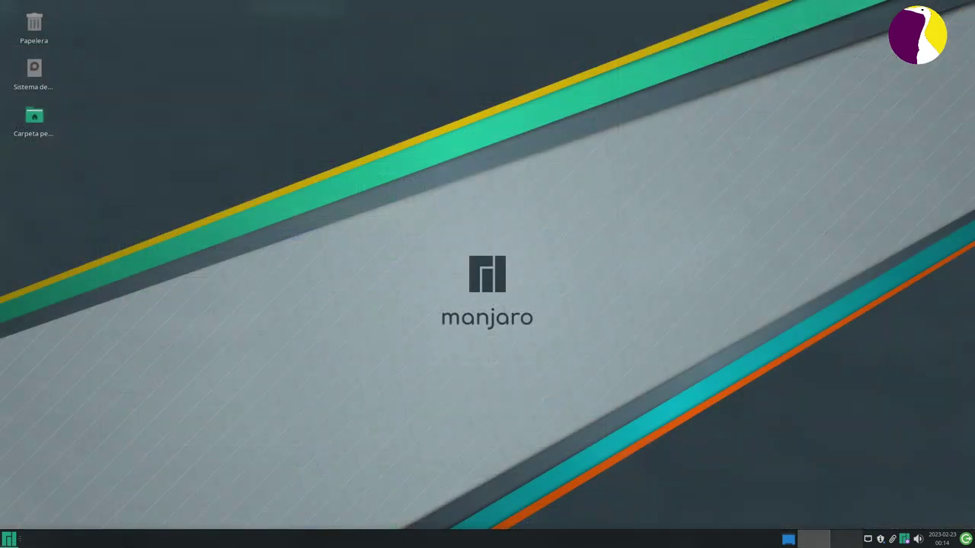
- Launch Xfce Settings Manager from the Whisker menu, maximize it, and open the Escritorio settings
key("super")
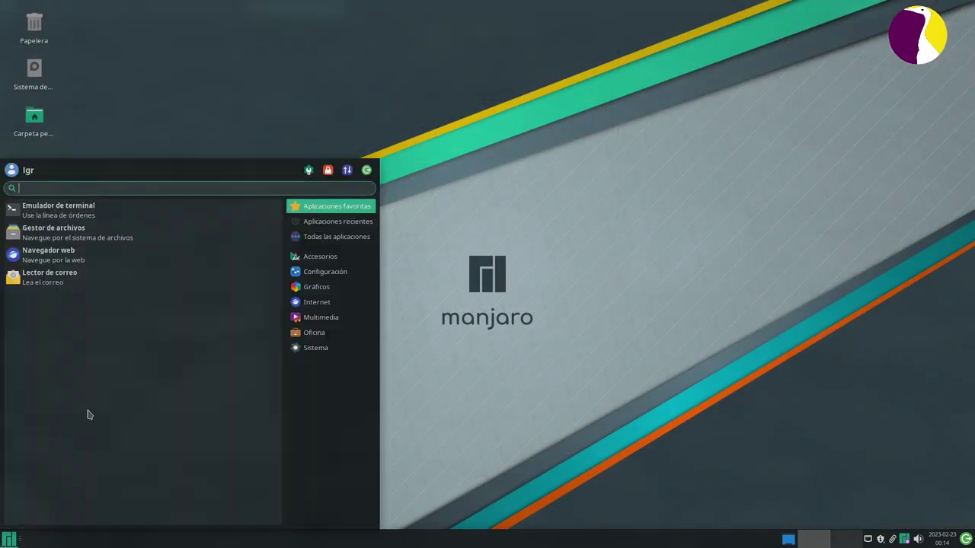
left_click(323, 272)
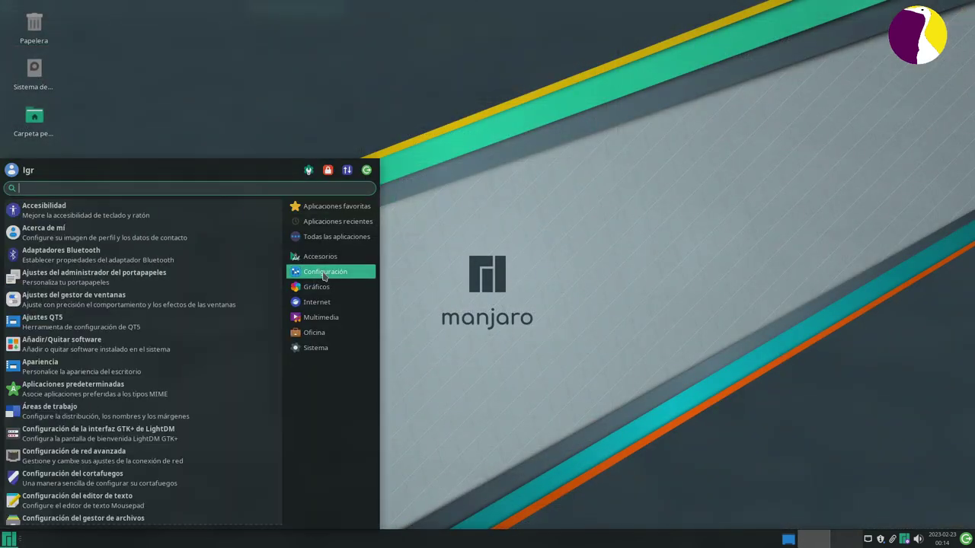
left_click(308, 171)
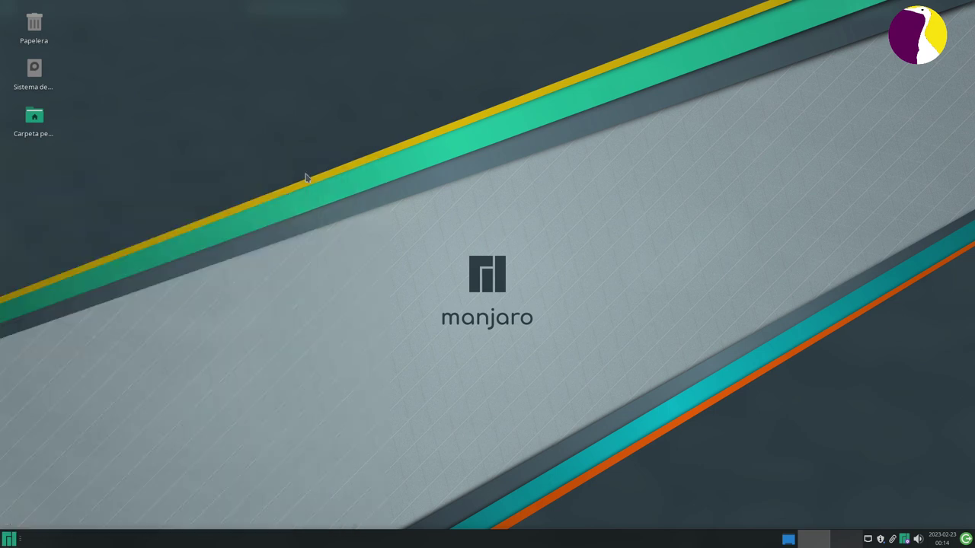
left_click(626, 141)
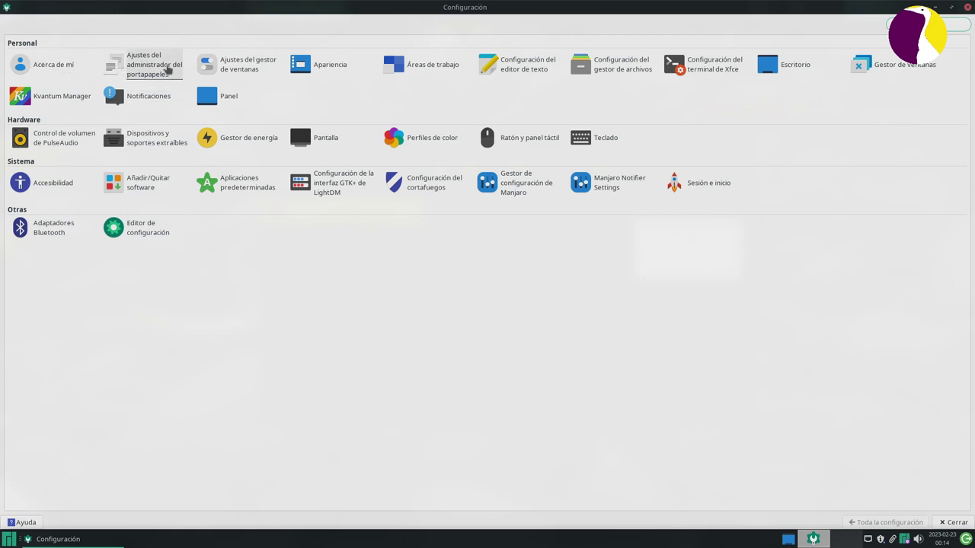
left_click(313, 66)
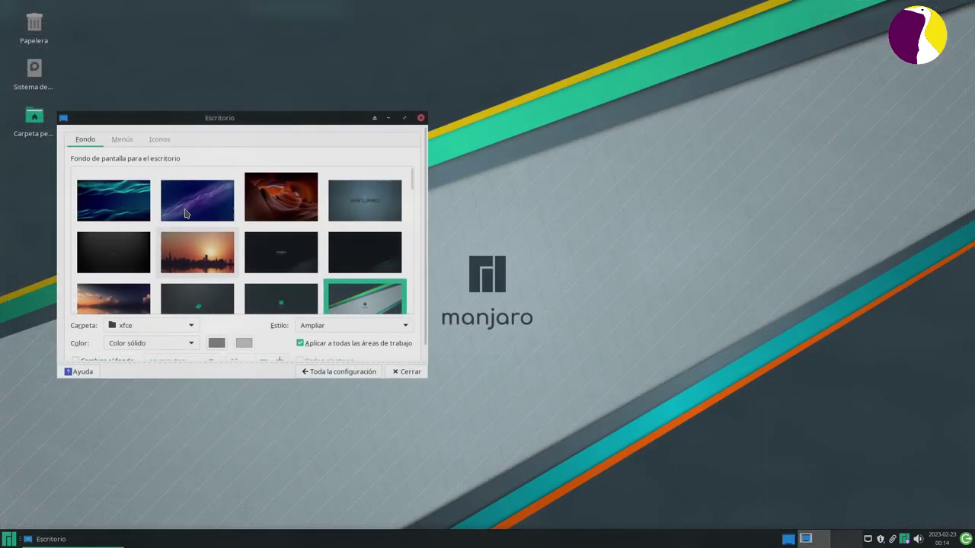
- Preview the purple particle-wave, orange canyon, city sunset and beach sunset wallpapers
left_click(220, 174)
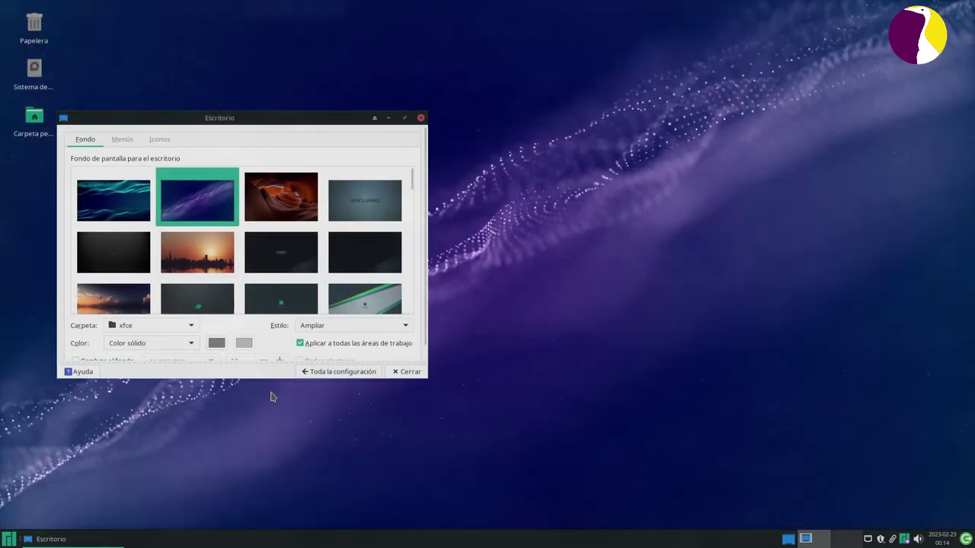
left_click(264, 206)
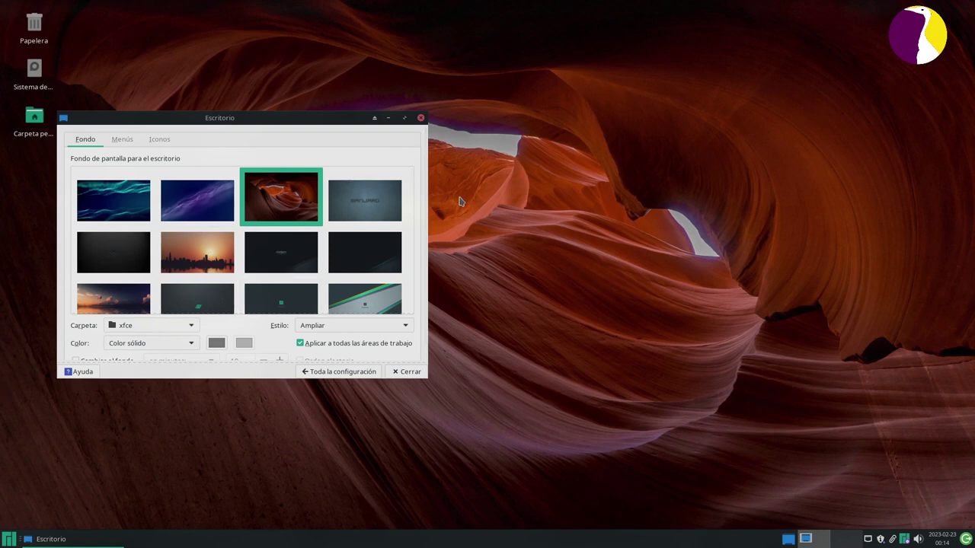
left_click(185, 258)
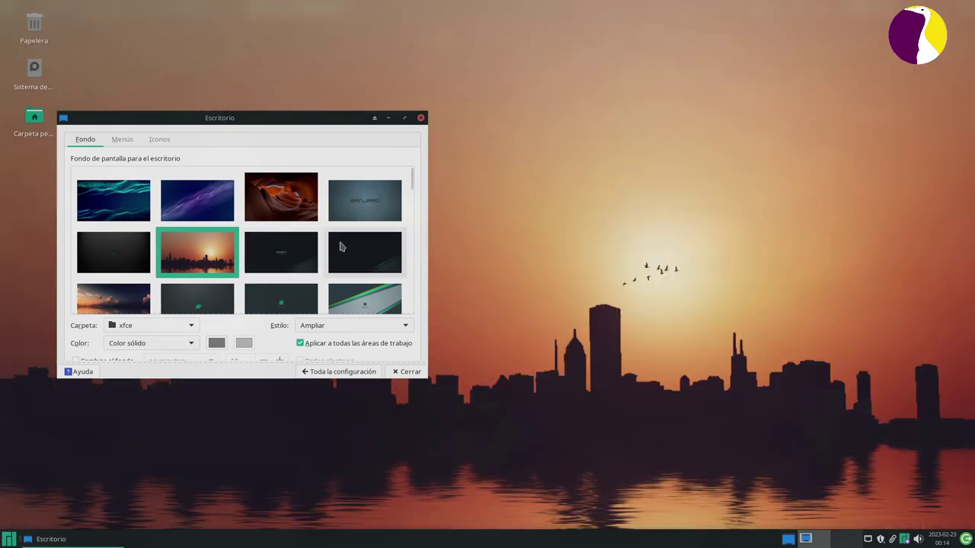
scroll(212, 274, "down", 1)
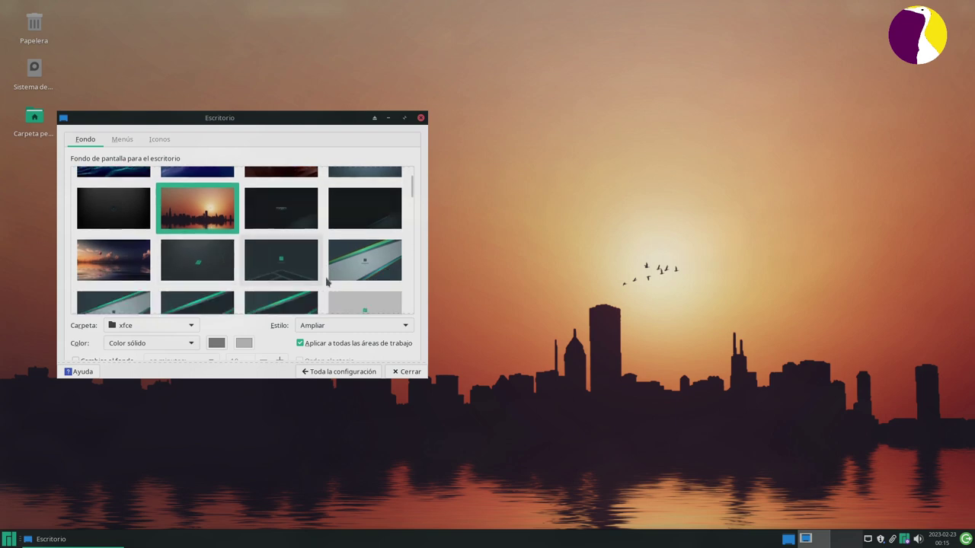
left_click(114, 256)
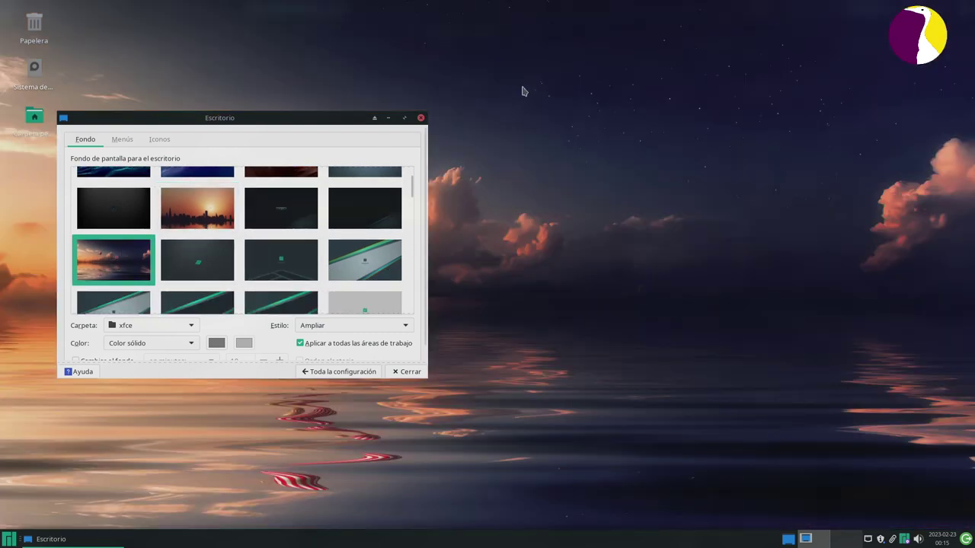
- Scroll further down the grid and set the green aurora image with the Manjaro logo as wallpaper
scroll(296, 263, "down", 1)
scroll(295, 262, "down", 3)
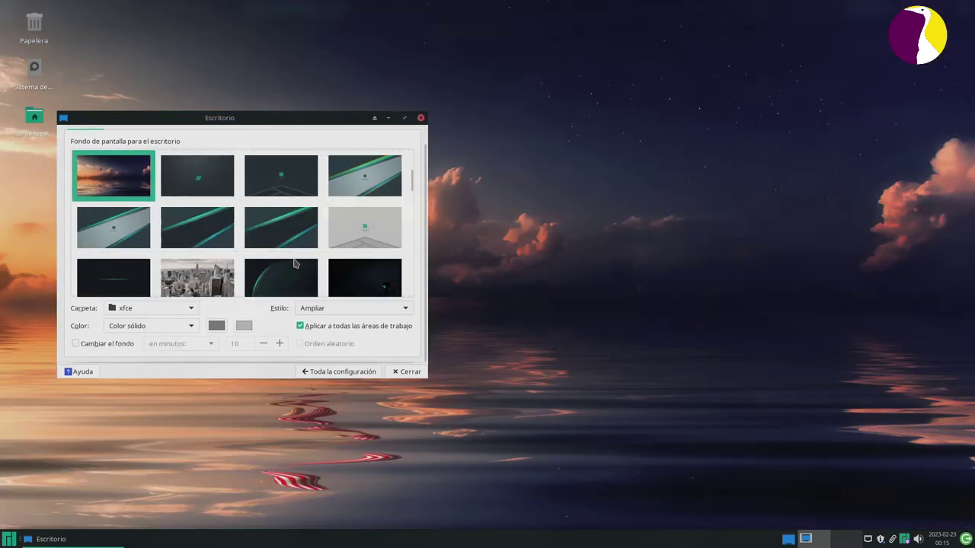
scroll(204, 215, "down", 3)
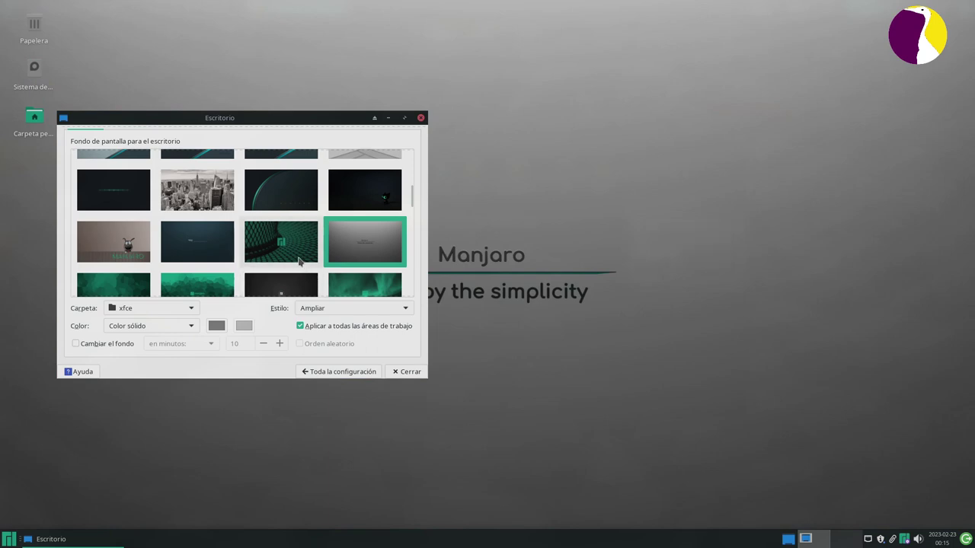
scroll(364, 209, "down", 1)
key("Down")
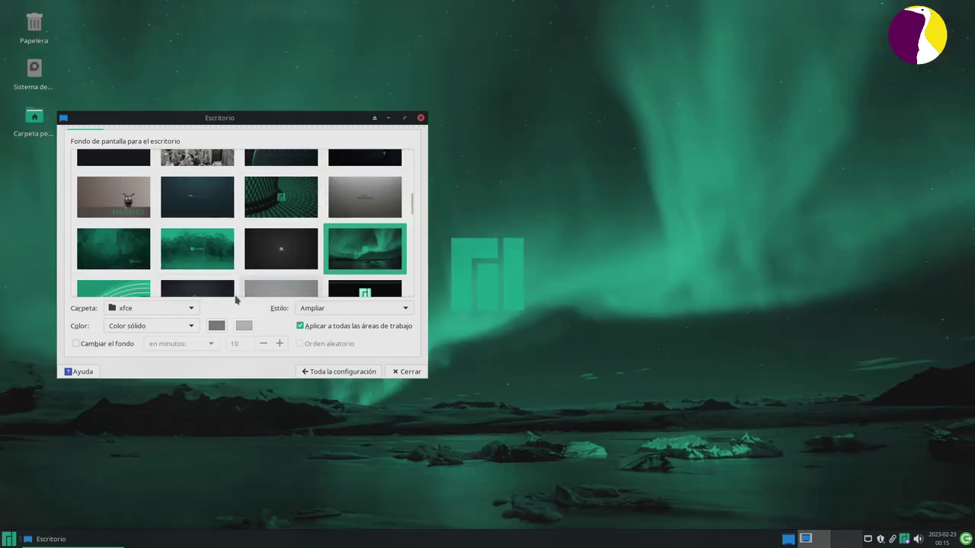
scroll(224, 243, "down", 2)
left_click(302, 244)
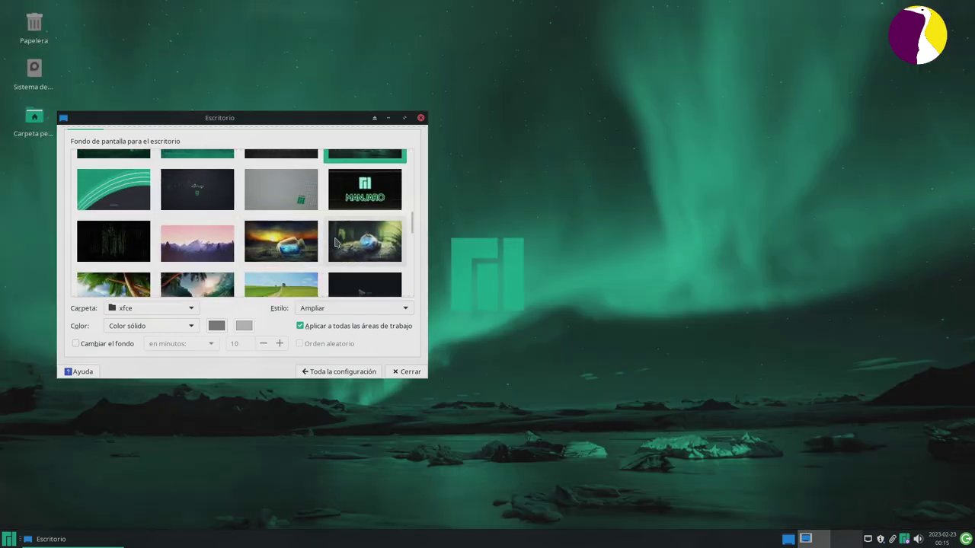
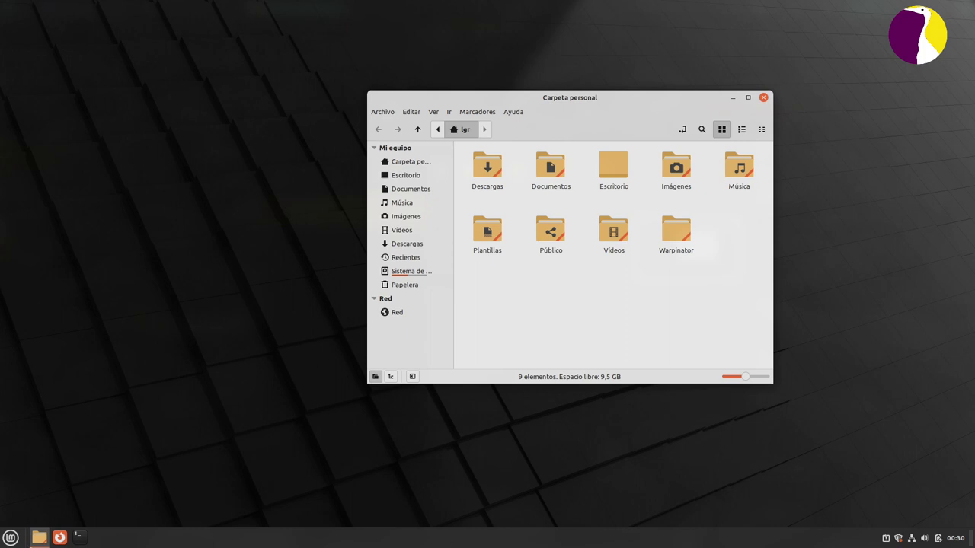
- Choose the Spanish (Latin American) keyboard layout and skip past the multimedia codecs step
left_click(79, 541)
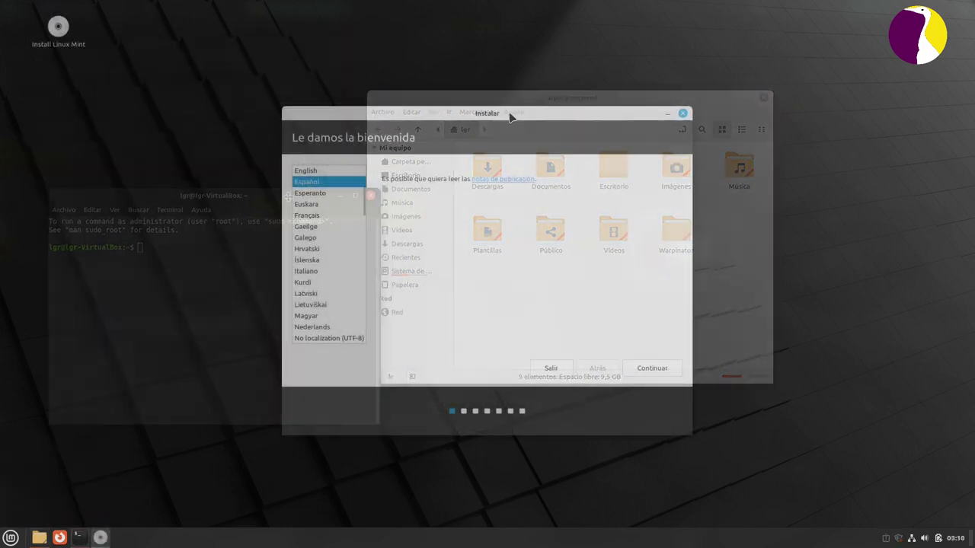
left_click_drag(534, 134, 519, 111)
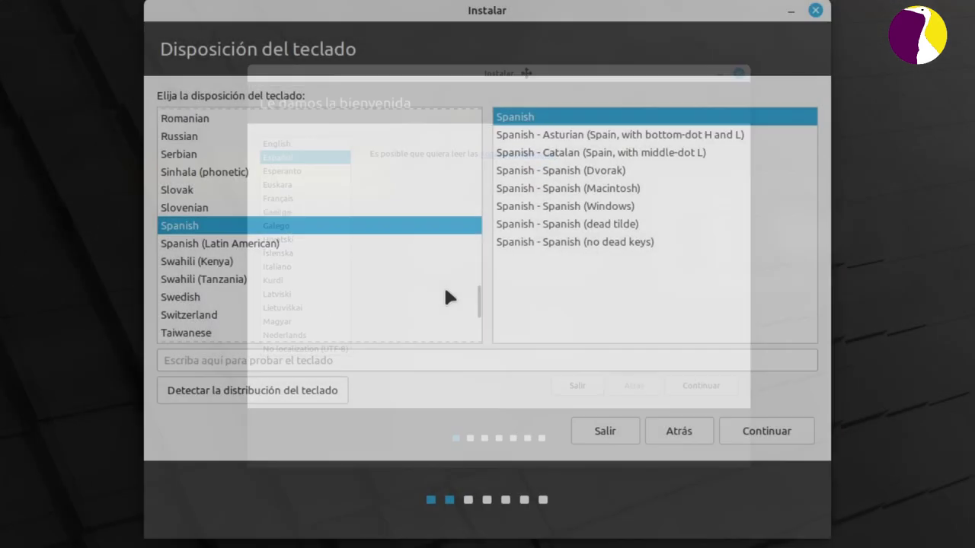
left_click(342, 245)
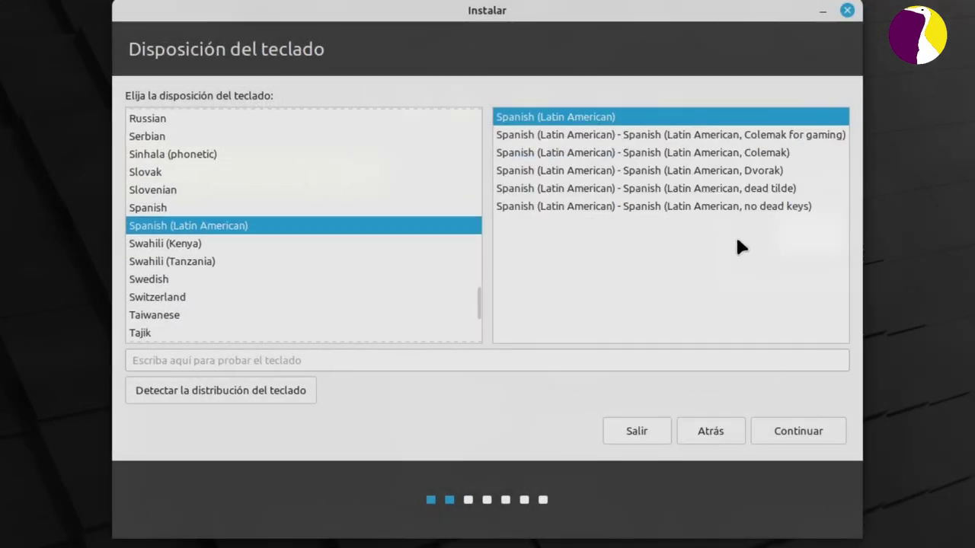
left_click(788, 429)
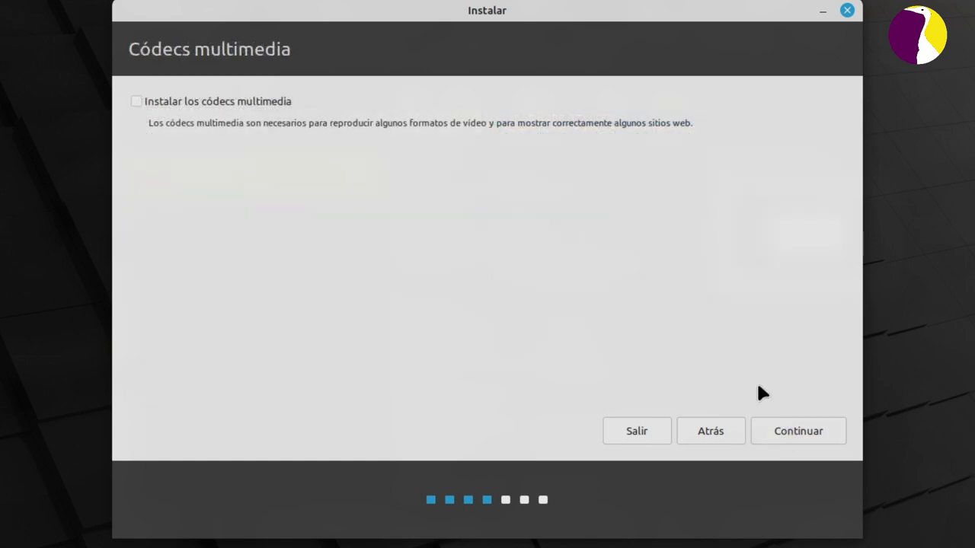
left_click(801, 435)
- Choose Borrar disco e instalar and confirm writing the changes to disk
left_click(214, 163)
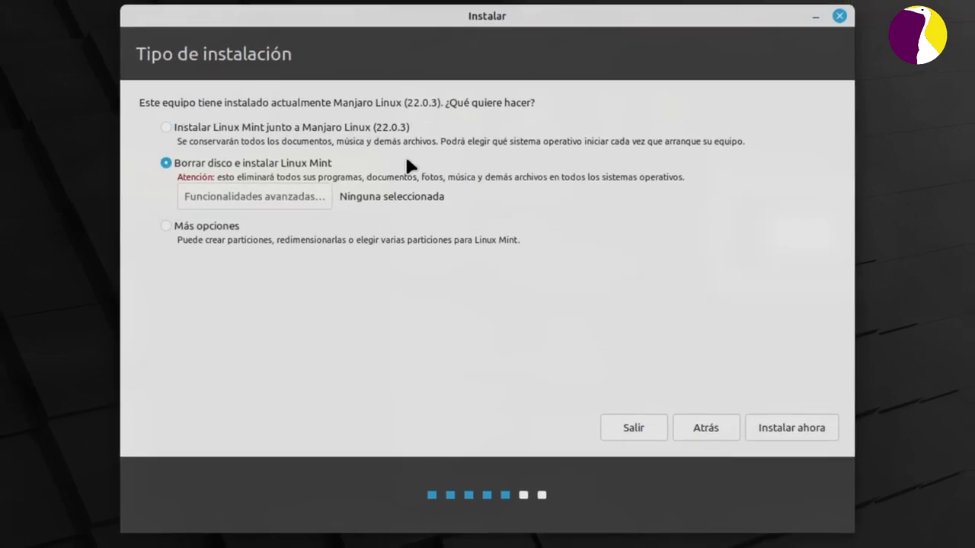
left_click(789, 431)
left_click(728, 386)
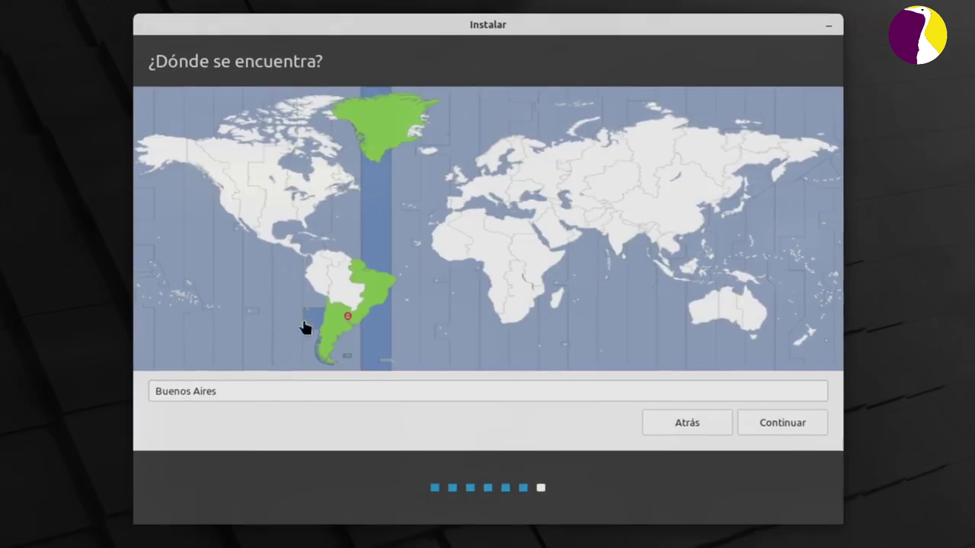
- Accept Buenos Aires as the location and the user details to begin copying files
left_click(256, 389)
triple_click(256, 390)
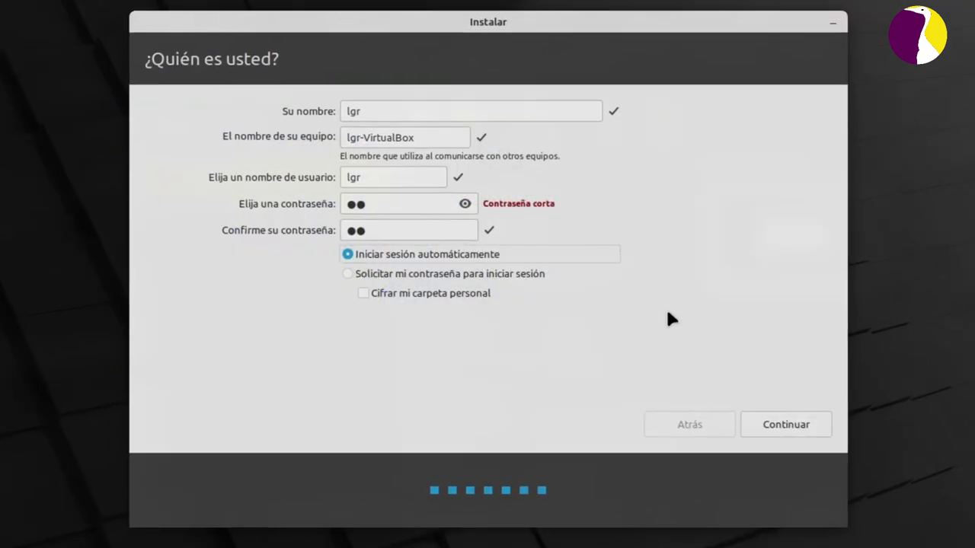
left_click(792, 425)
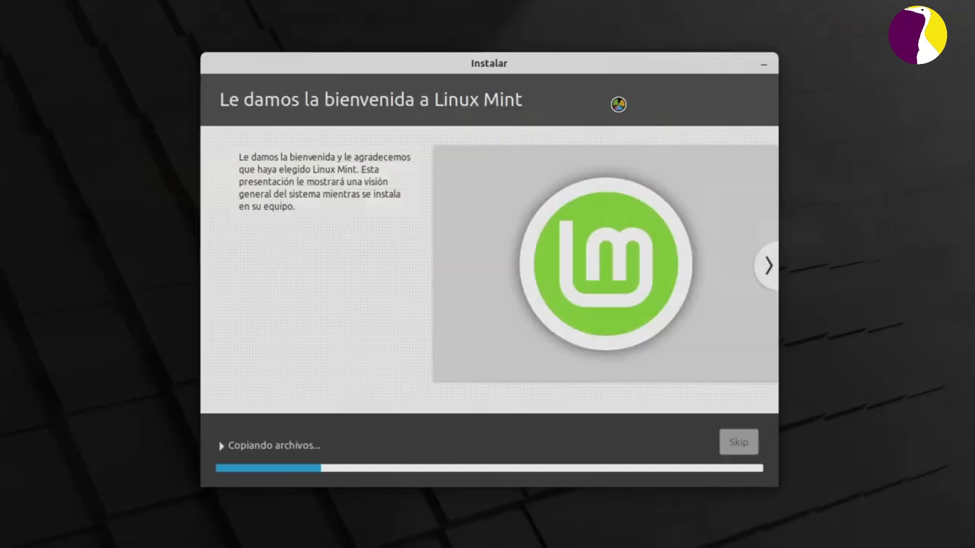
- Page through eleven tour slides until the Instalación terminada message appears
left_click(771, 265)
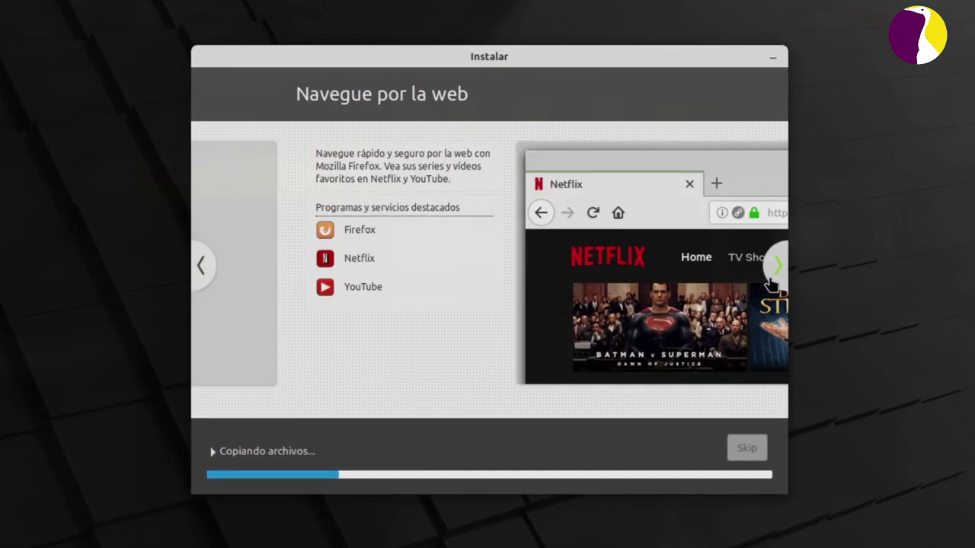
left_click(782, 266)
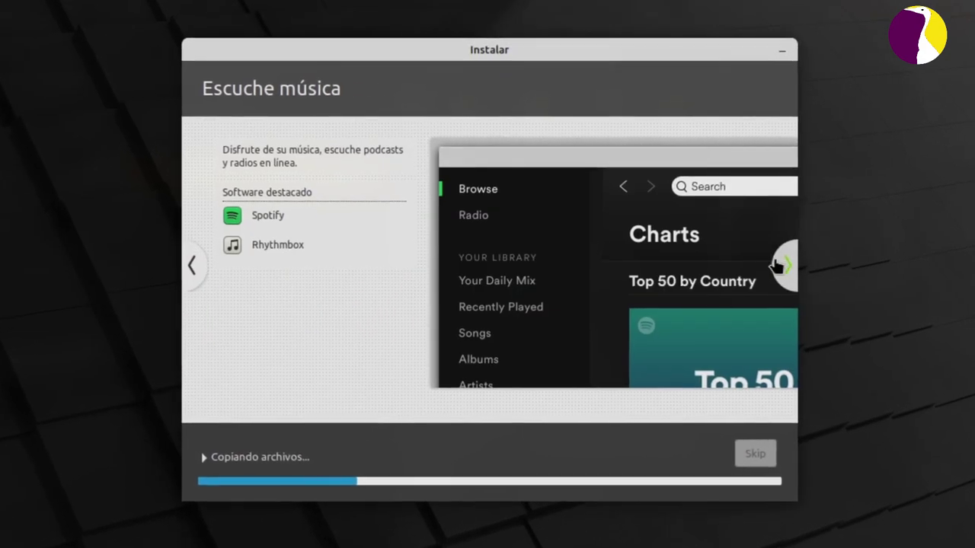
left_click(781, 267)
left_click(789, 269)
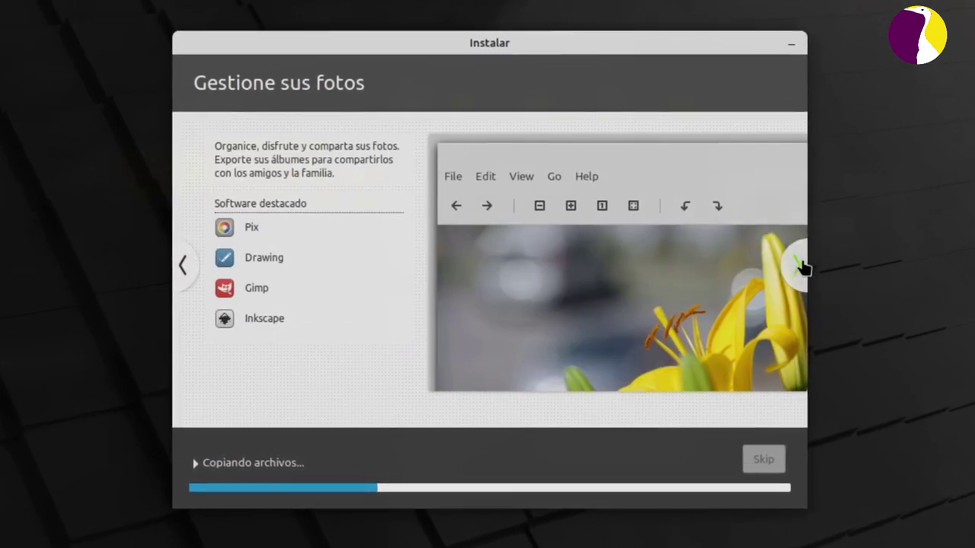
left_click(793, 269)
left_click(806, 267)
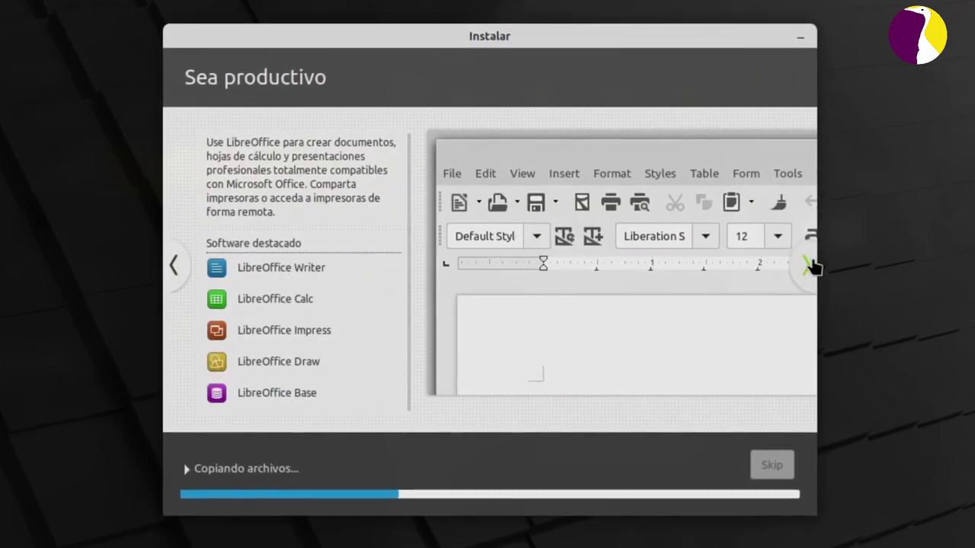
left_click(809, 267)
left_click(810, 269)
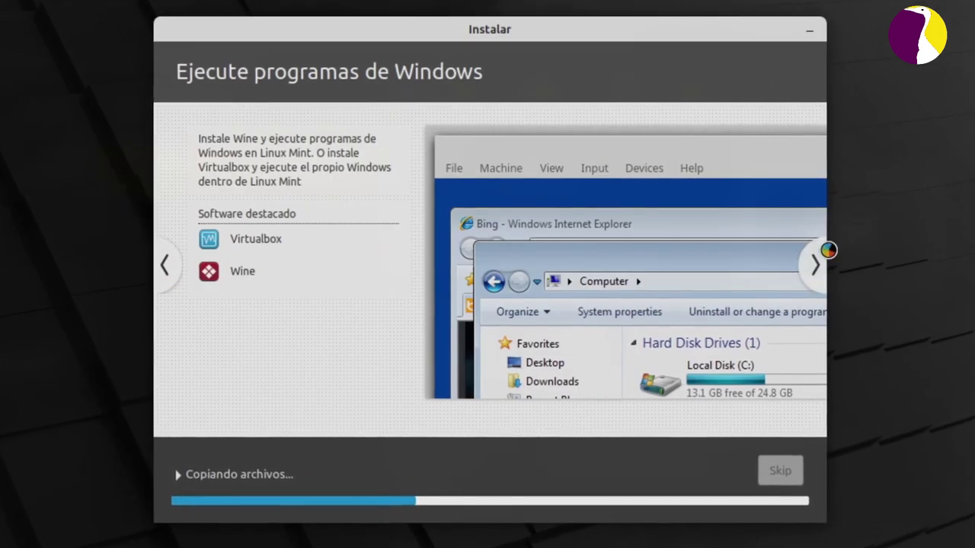
left_click(809, 270)
left_click(816, 268)
left_click(815, 269)
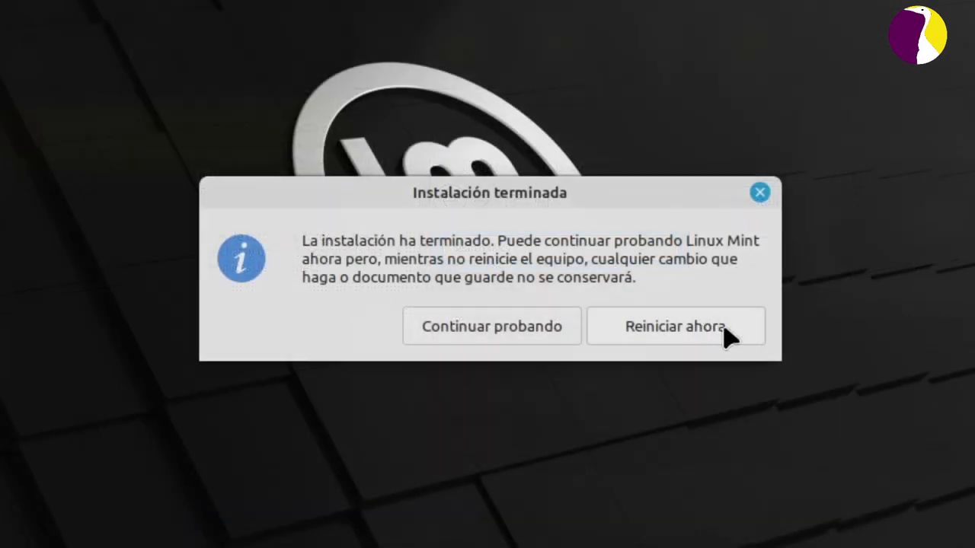
- Choose Reiniciar ahora to reboot into the newly installed Linux Mint
left_click(696, 331)
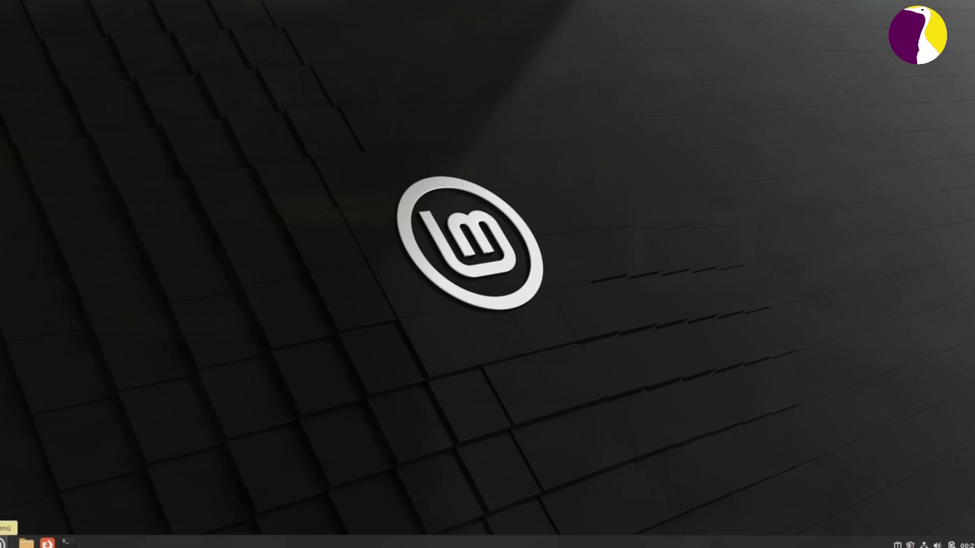
left_click(10, 541)
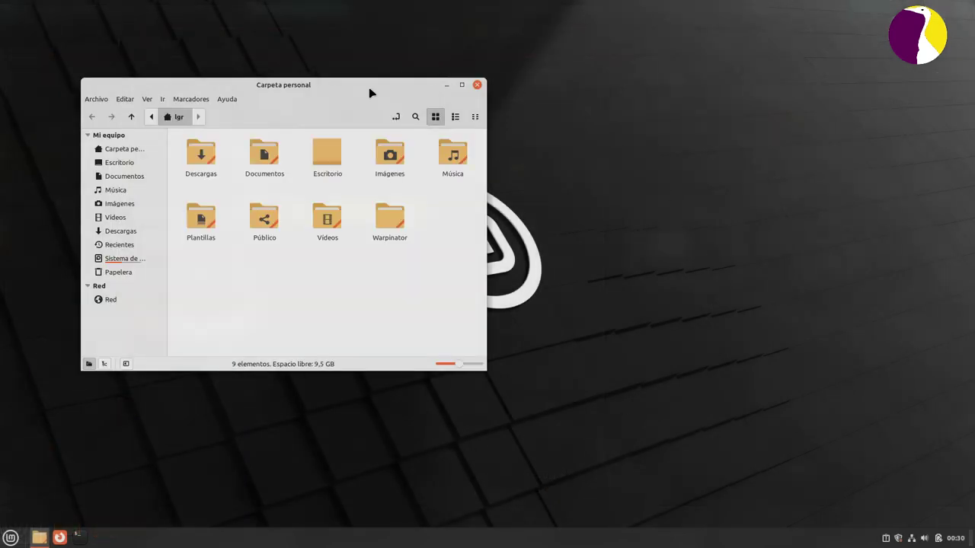
left_click_drag(369, 92, 653, 105)
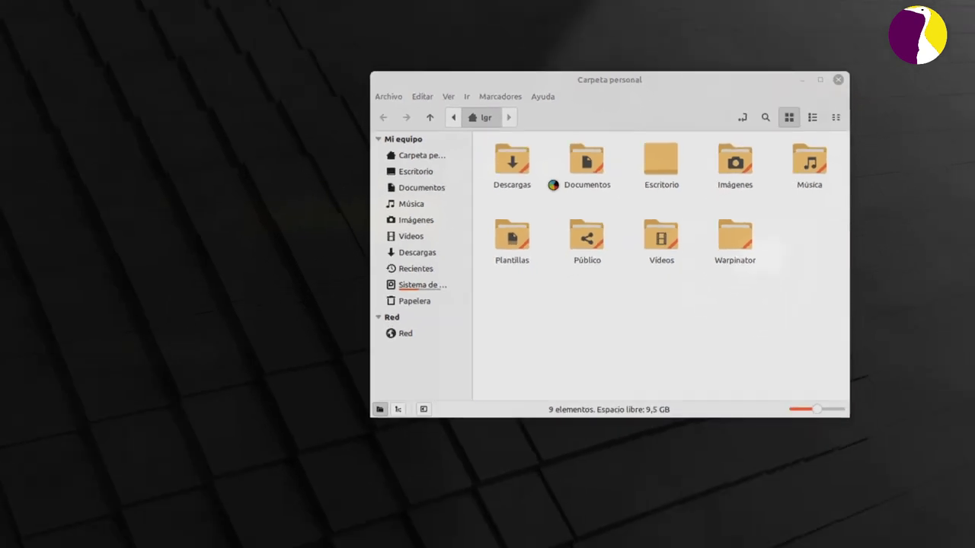
key("ctrl+alt+t")
left_click_drag(295, 25, 322, 195)
left_click_drag(609, 98, 659, 129)
left_click(352, 298)
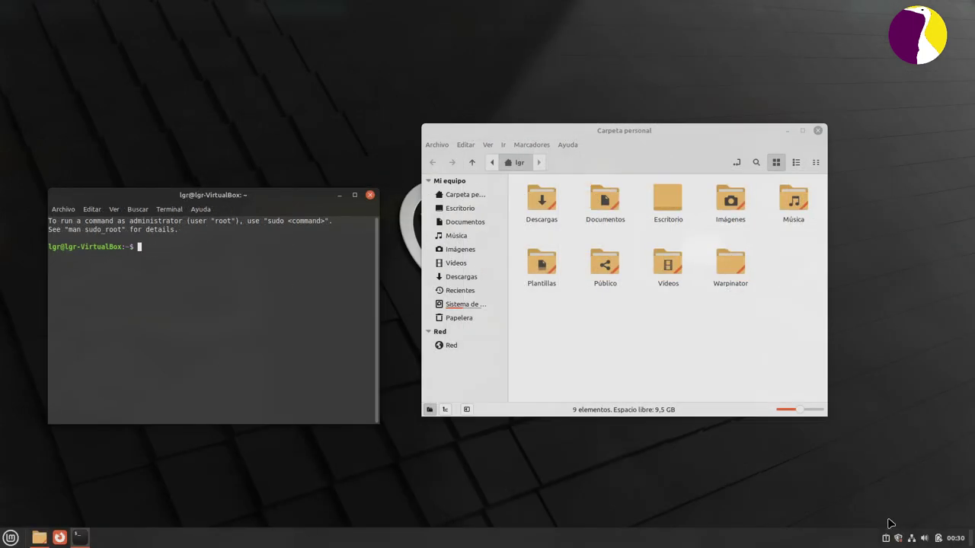
left_click(369, 196)
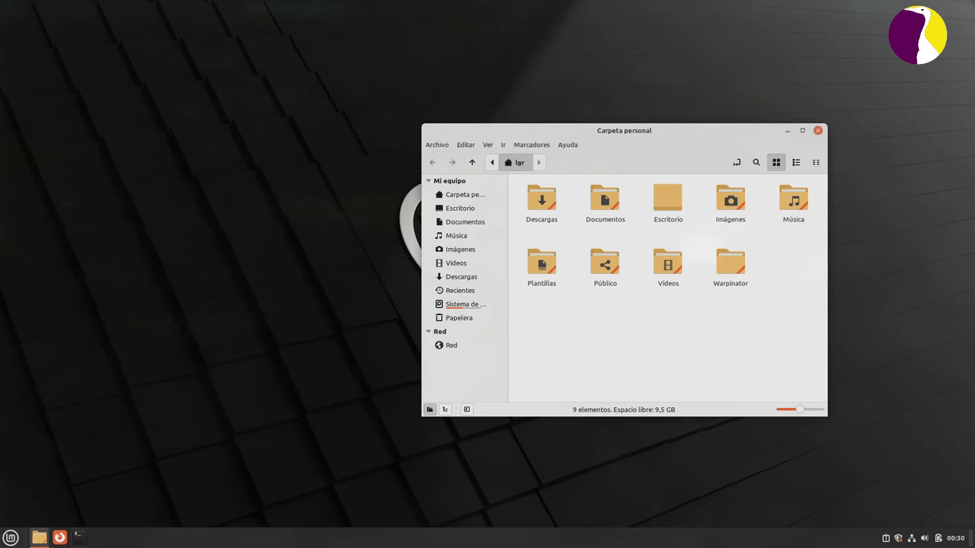
left_click_drag(710, 133, 663, 144)
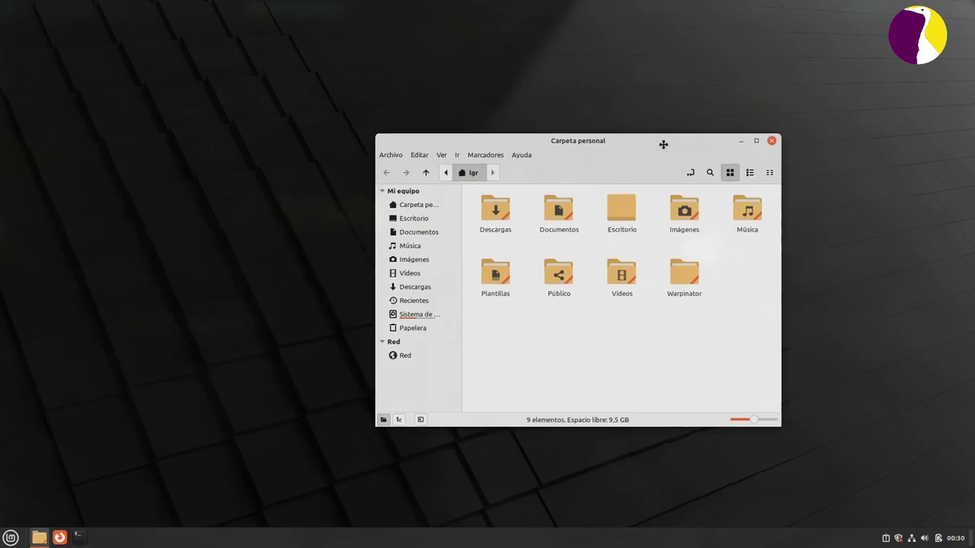
left_click(770, 142)
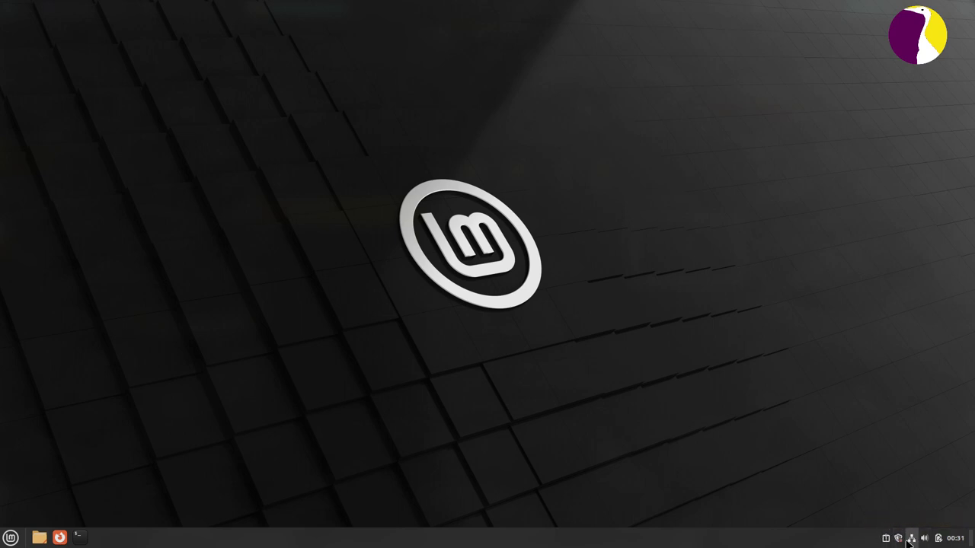
- Check the network, sound and battery tray menus, then show the 23 February 2023 calendar
left_click(910, 539)
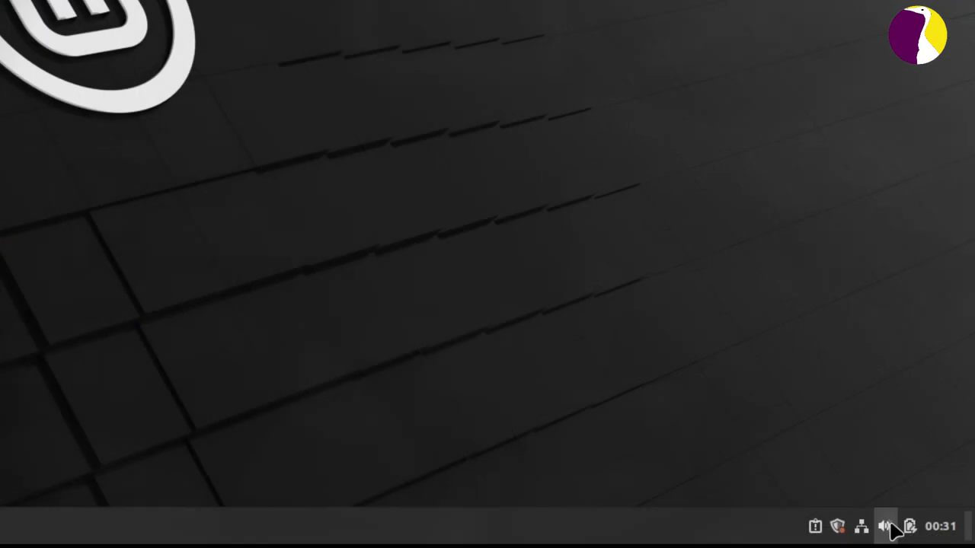
left_click(886, 527)
left_click(890, 531)
left_click(909, 529)
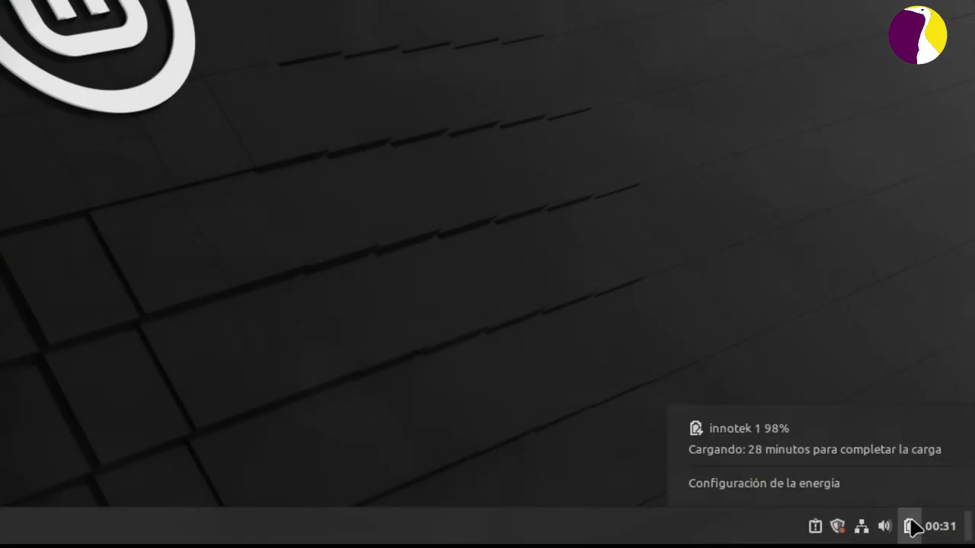
left_click(909, 529)
left_click(942, 528)
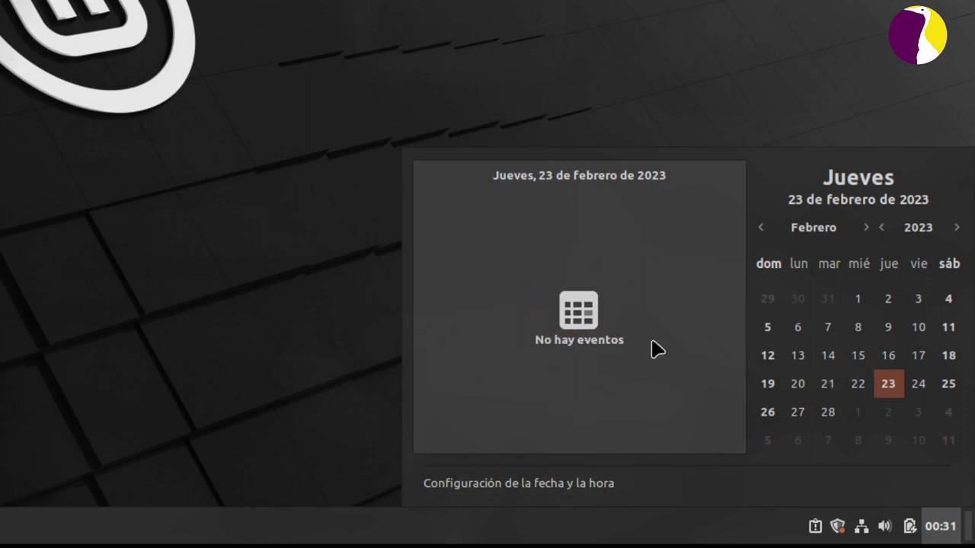
- Launch Gestor de software from the menu favourites and maximize it
left_click(11, 538)
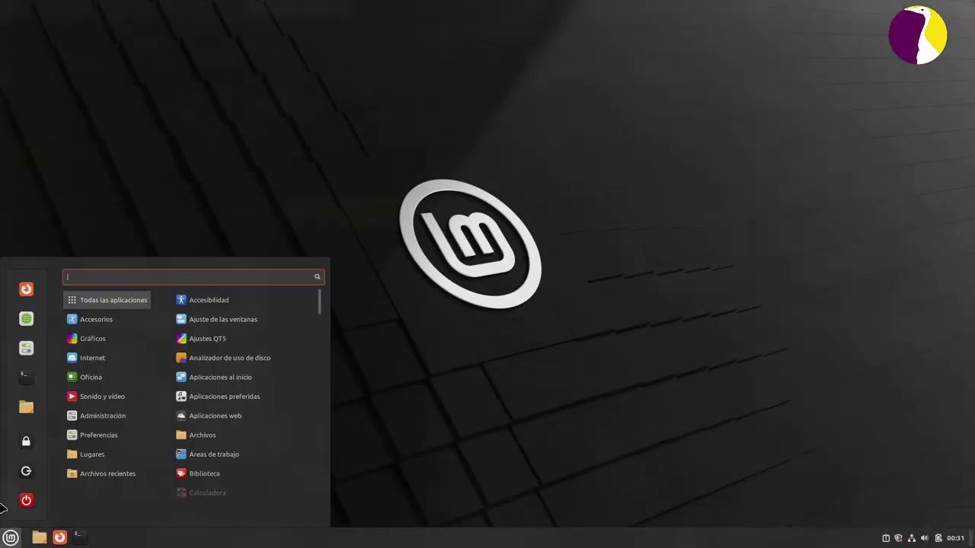
left_click(30, 345)
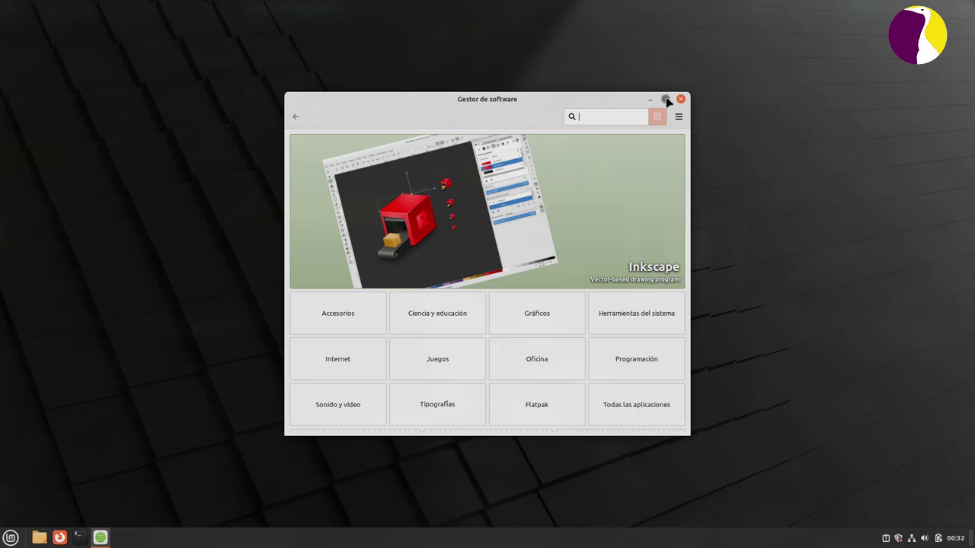
left_click(665, 100)
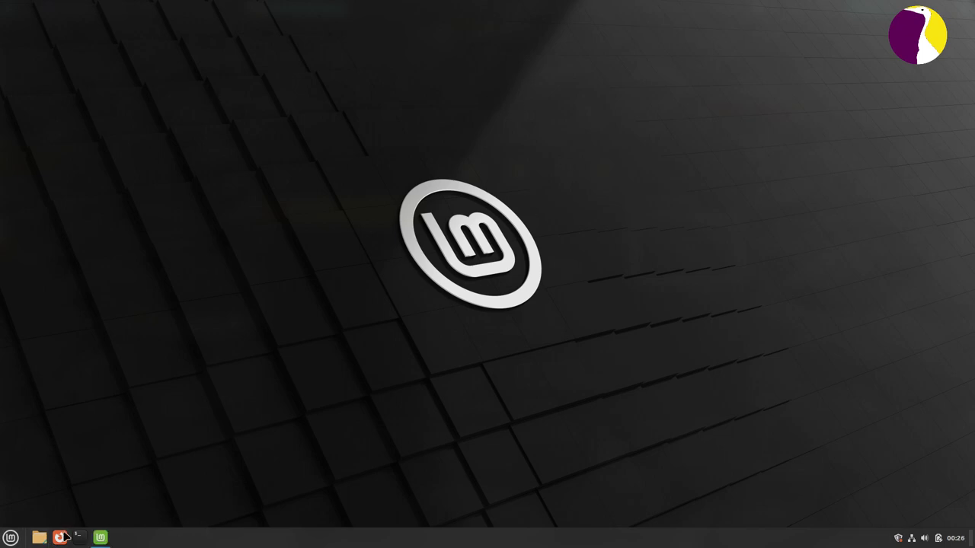
- Open Bienvenida, start ¡Vamos allá!, and try the dark theme before returning to light
left_click(99, 538)
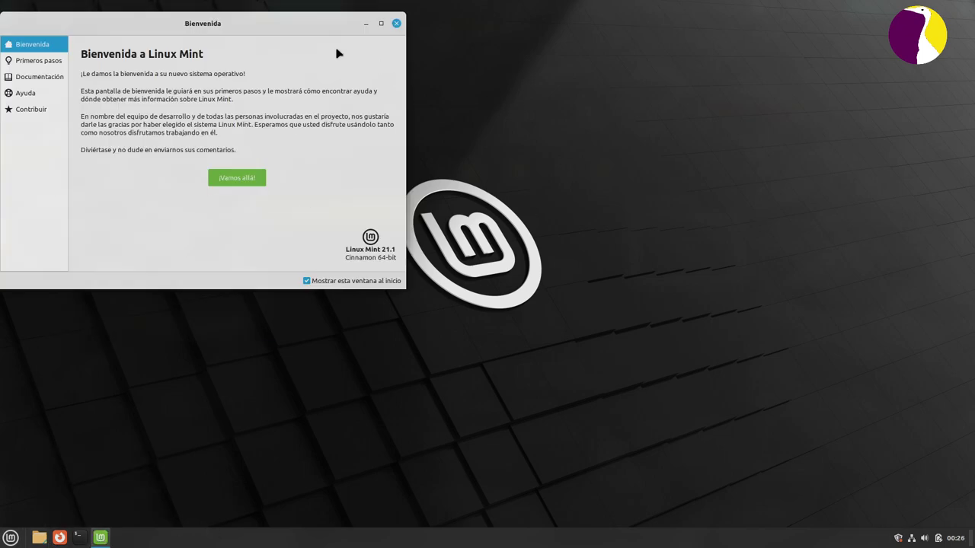
left_click_drag(308, 24, 609, 122)
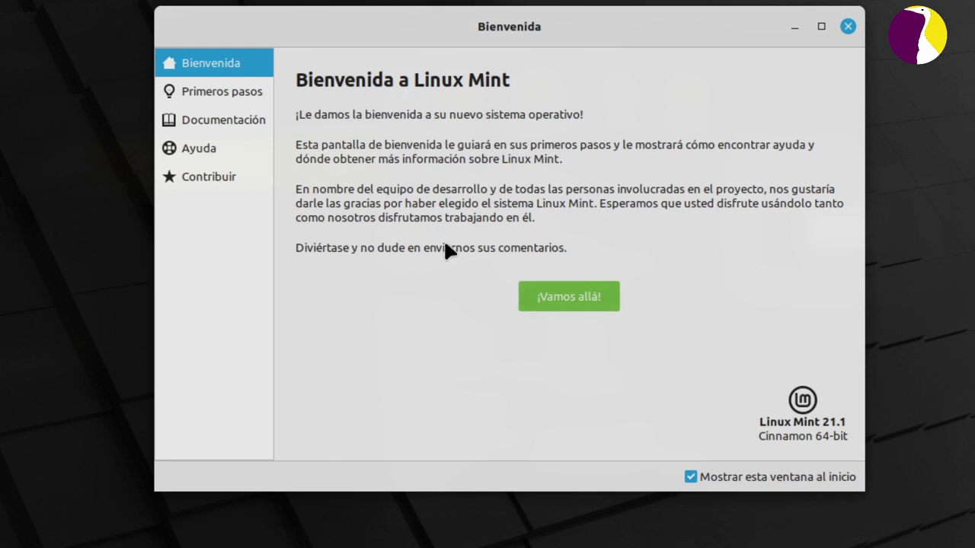
left_click(574, 299)
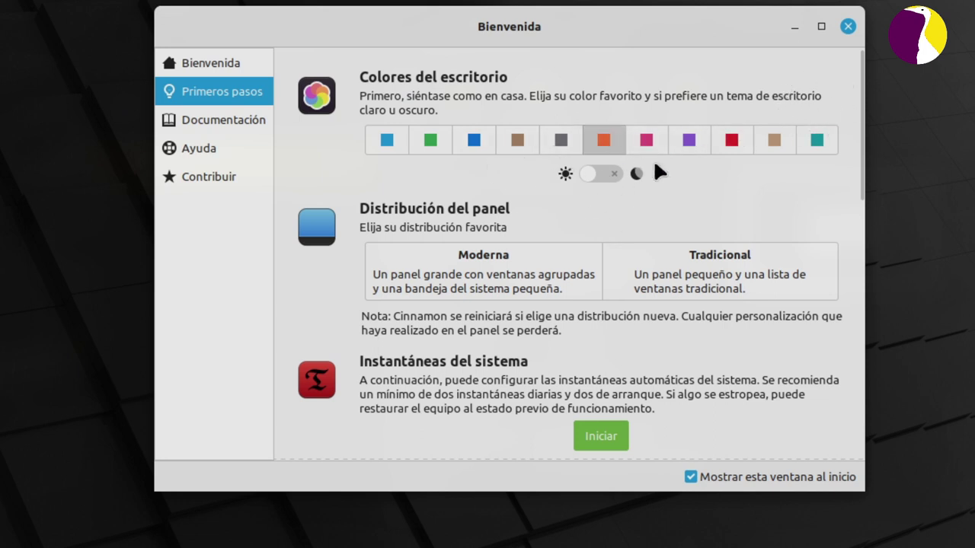
left_click(599, 174)
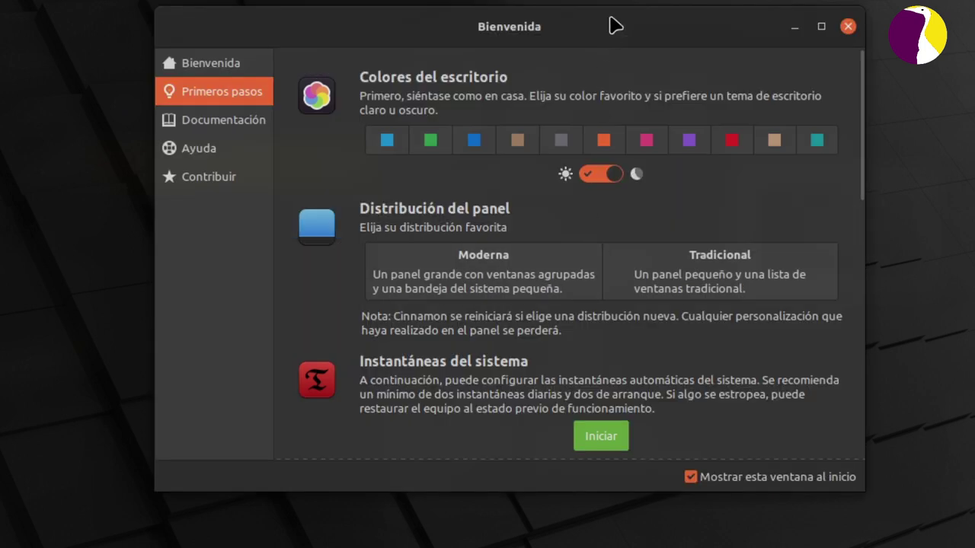
left_click_drag(615, 26, 618, 81)
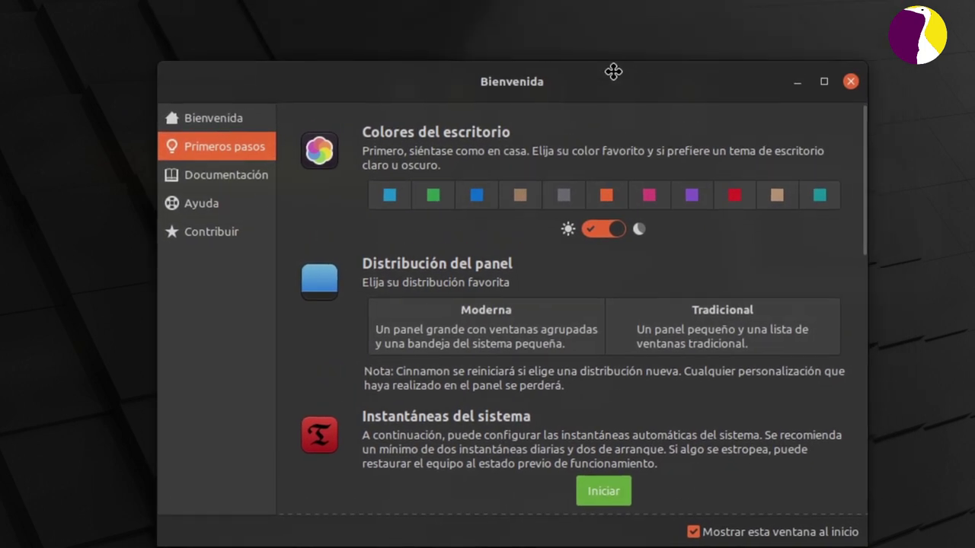
left_click(600, 232)
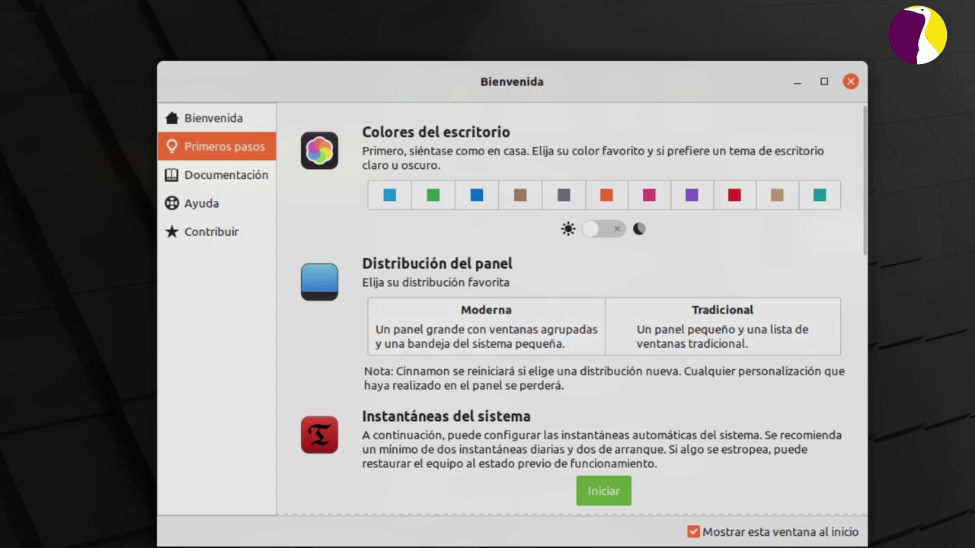
- Try the Tradicional panel layout, apply Moderna, and scroll through Primeros pasos
left_click(691, 338)
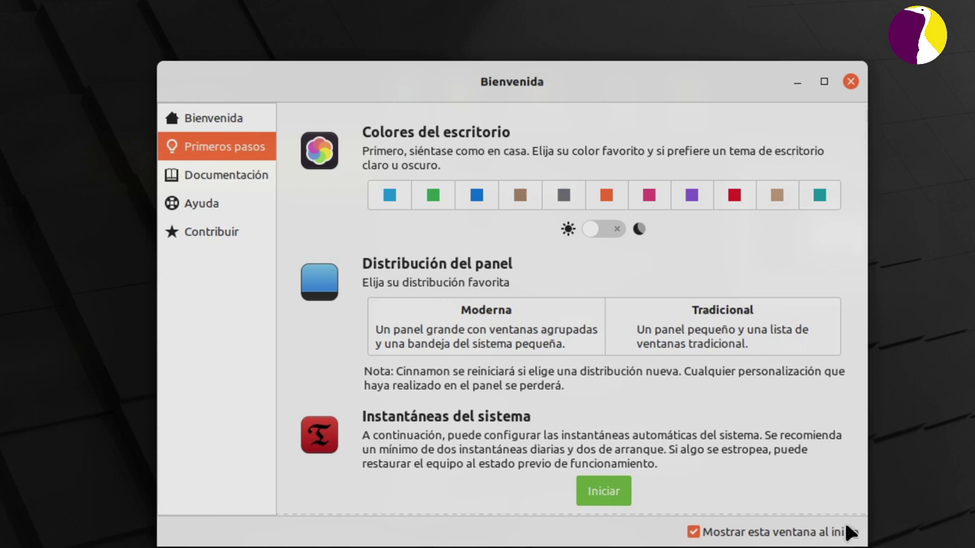
left_click(475, 331)
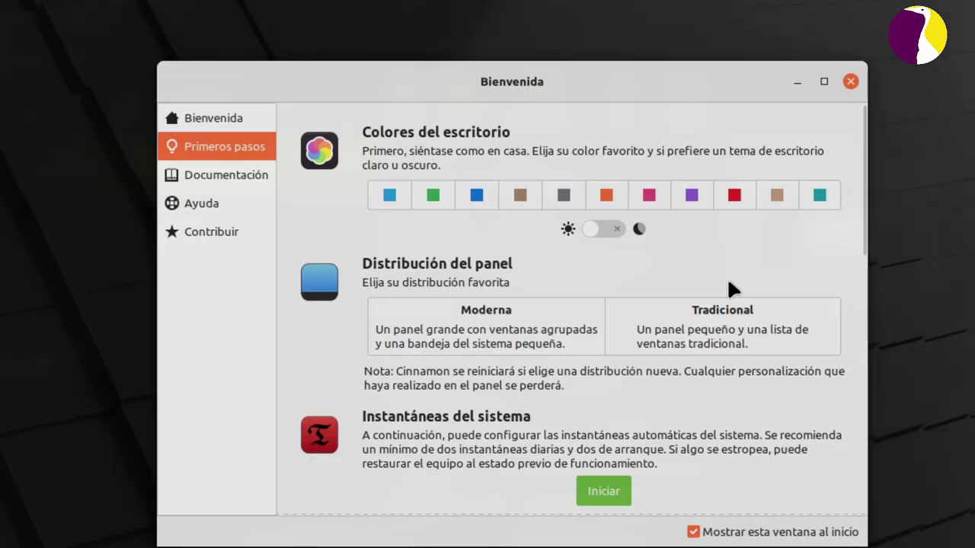
scroll(694, 412, "down", 3)
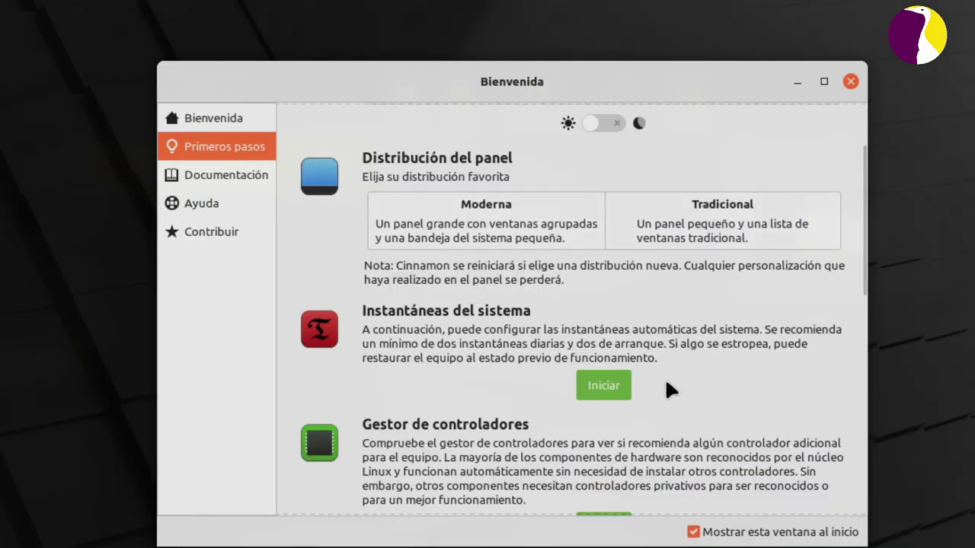
scroll(658, 381, "down", 2)
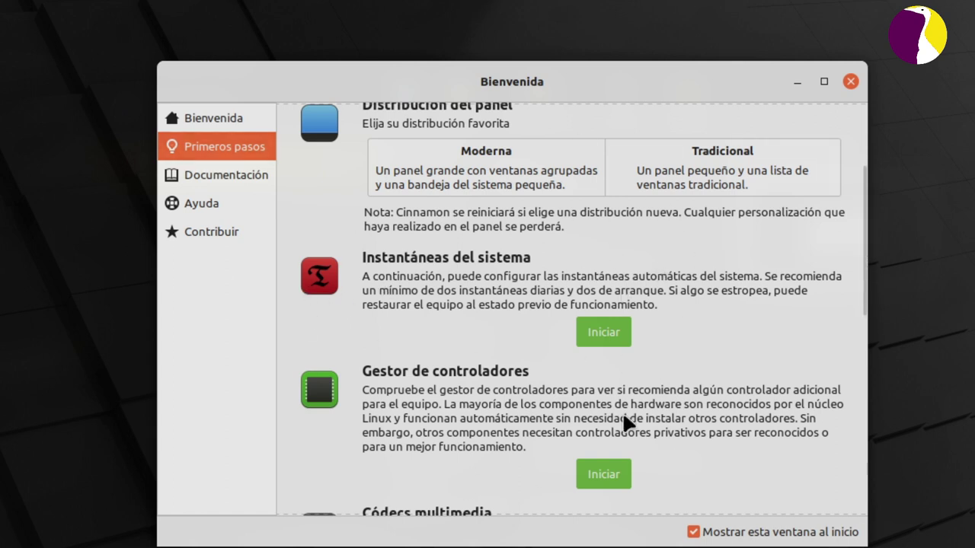
scroll(661, 411, "down", 5)
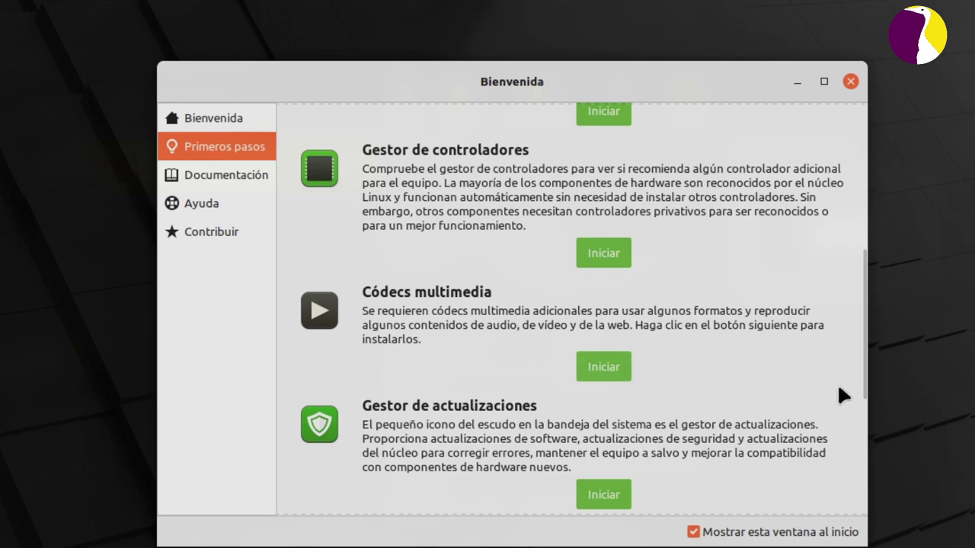
left_click_drag(863, 352, 842, 161)
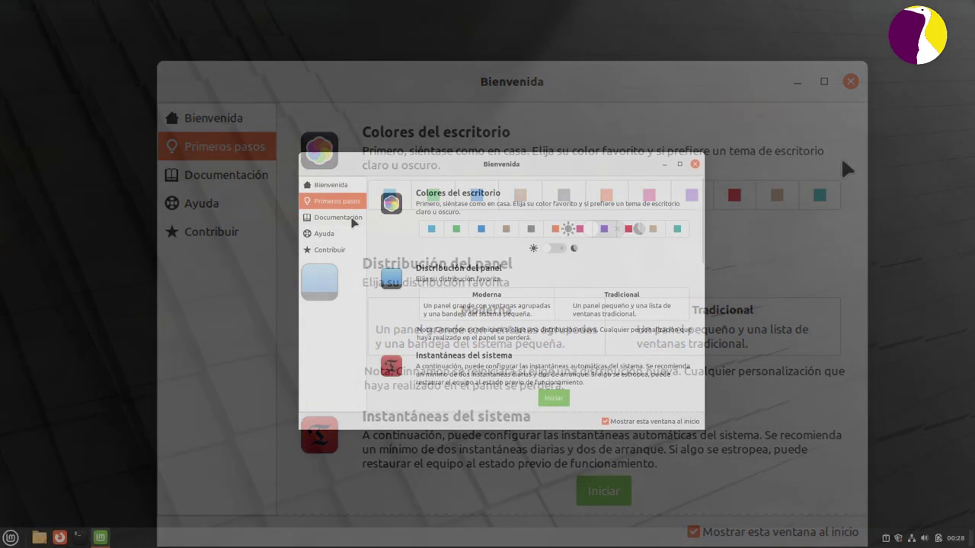
- Browse the Documentación and Ayuda pages, then close Bienvenida
left_click(350, 219)
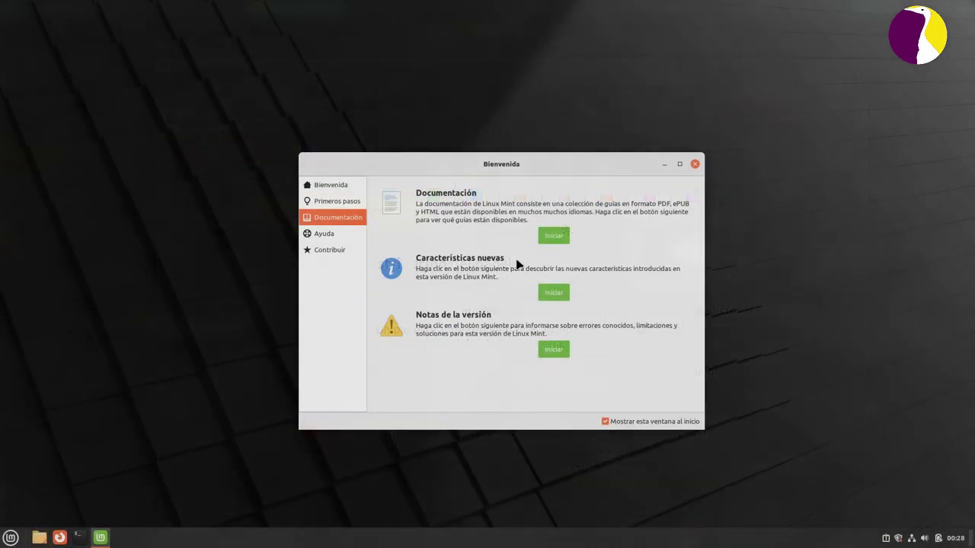
left_click(326, 234)
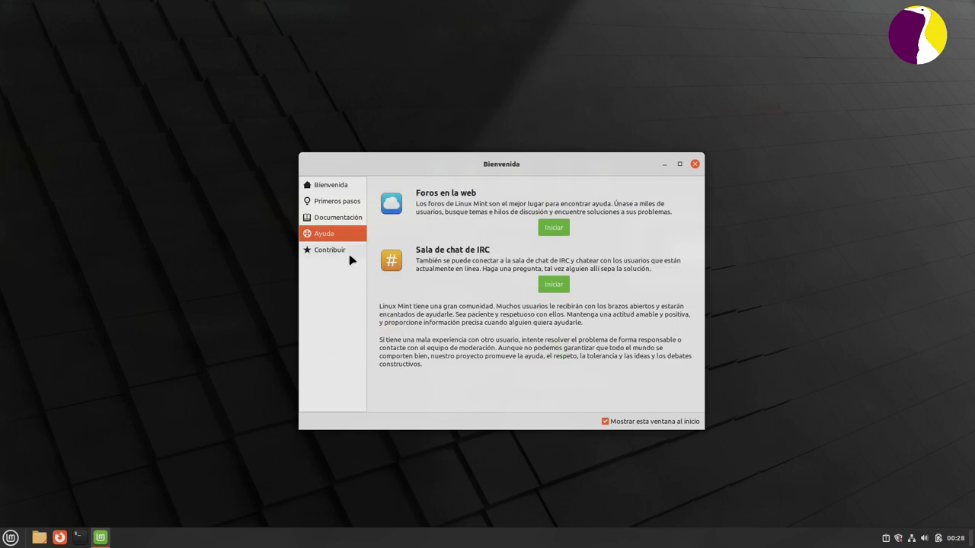
left_click(696, 164)
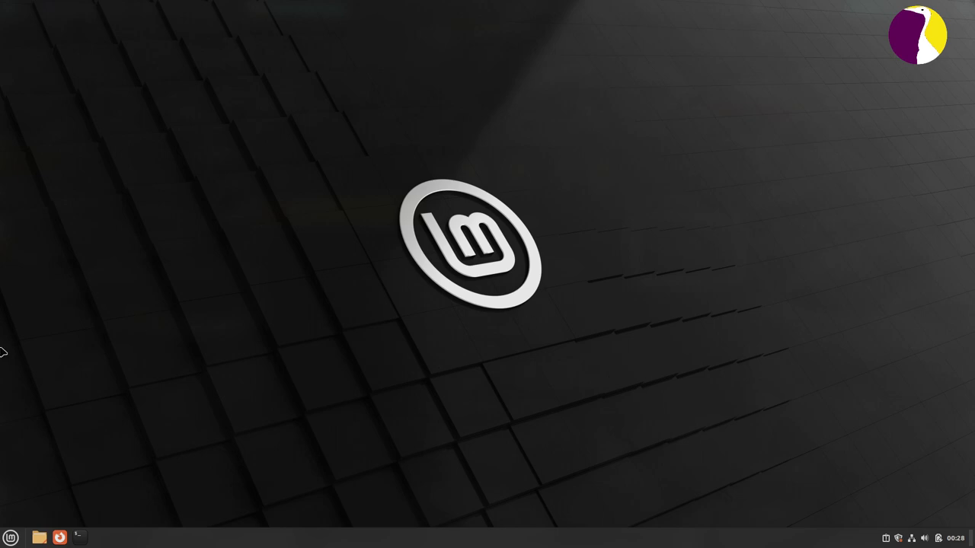
- Open the Carpeta personal home folder from the menu and move it to the right
left_click(7, 542)
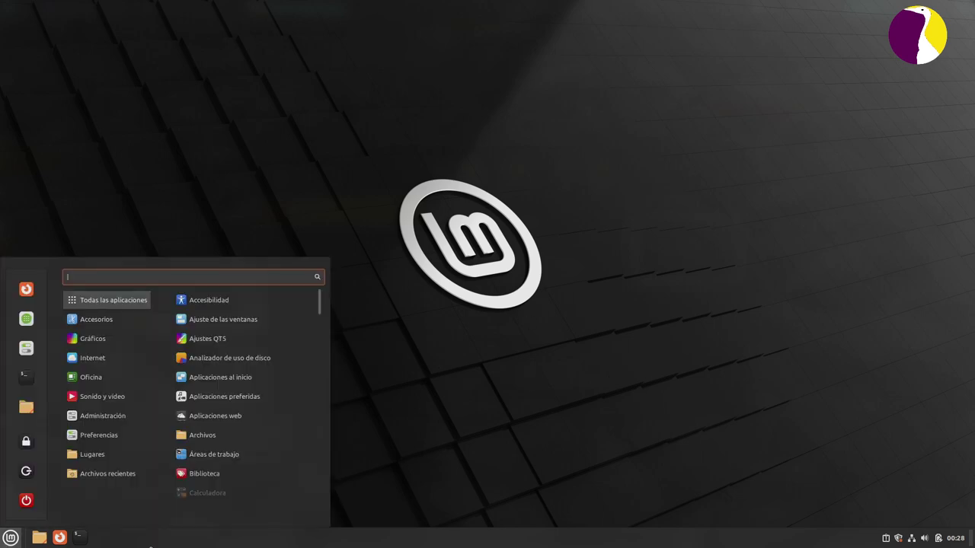
left_click(8, 542)
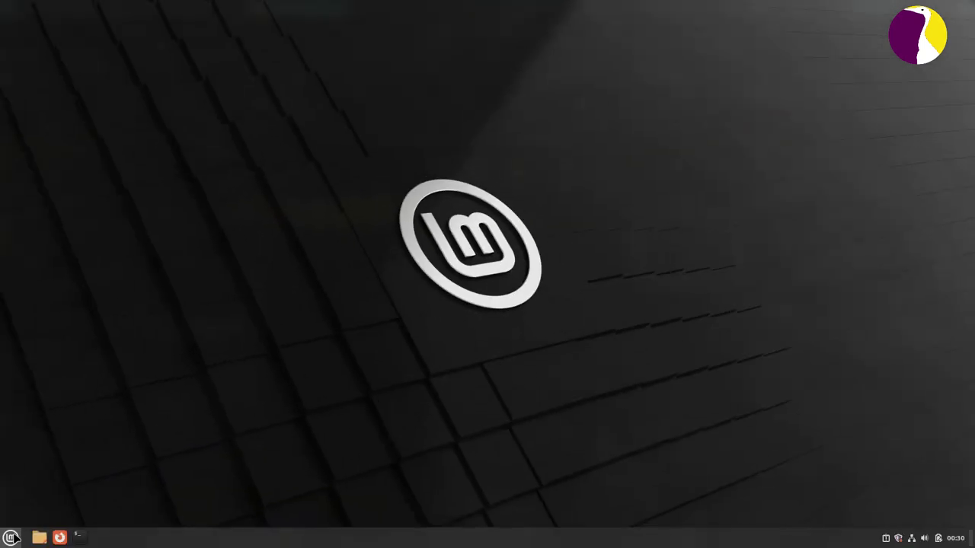
left_click(11, 538)
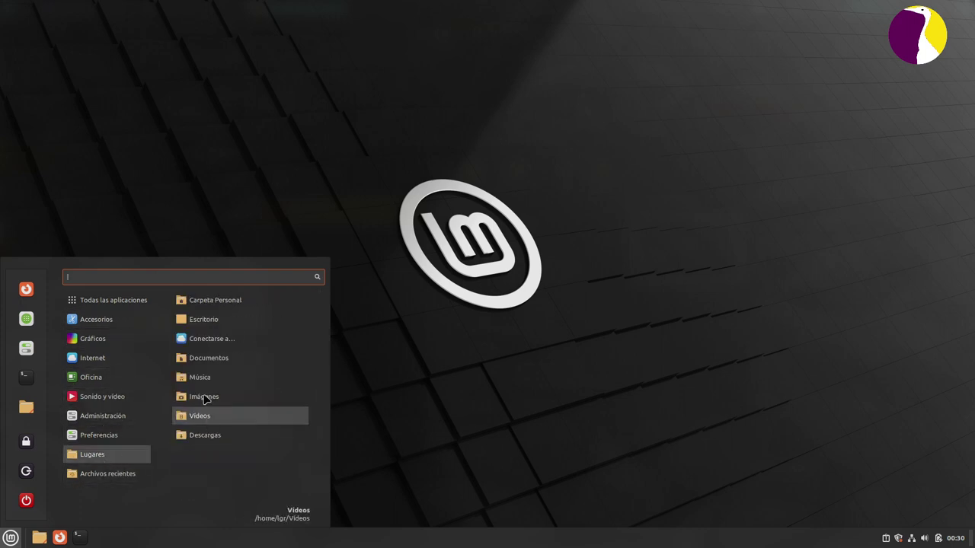
left_click(238, 301)
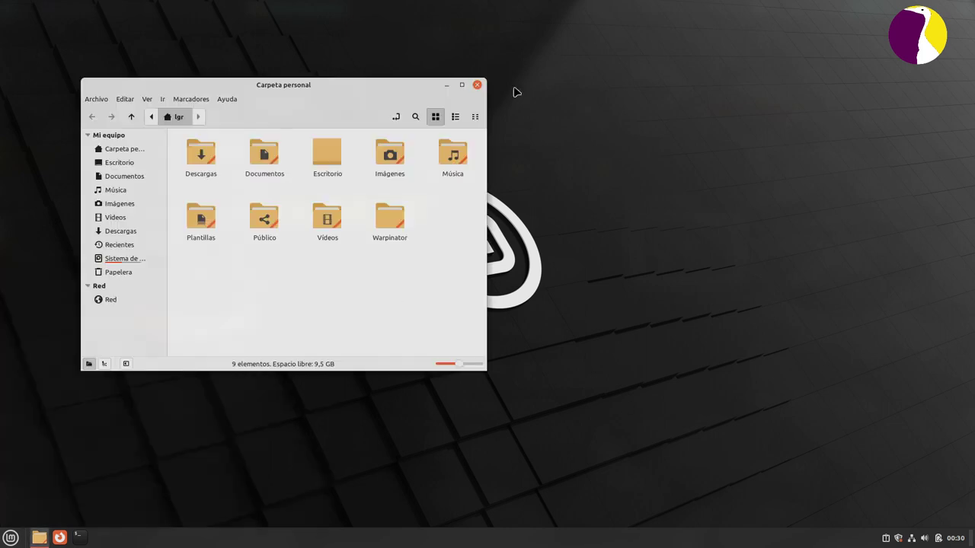
left_click_drag(368, 87, 653, 99)
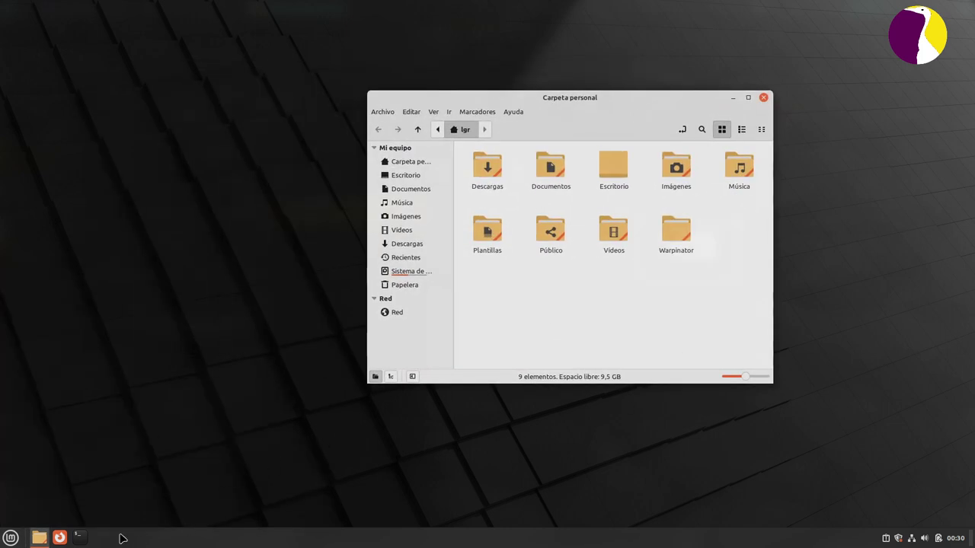
- Open a terminal, rearrange both windows, then close the terminal
left_click(77, 537)
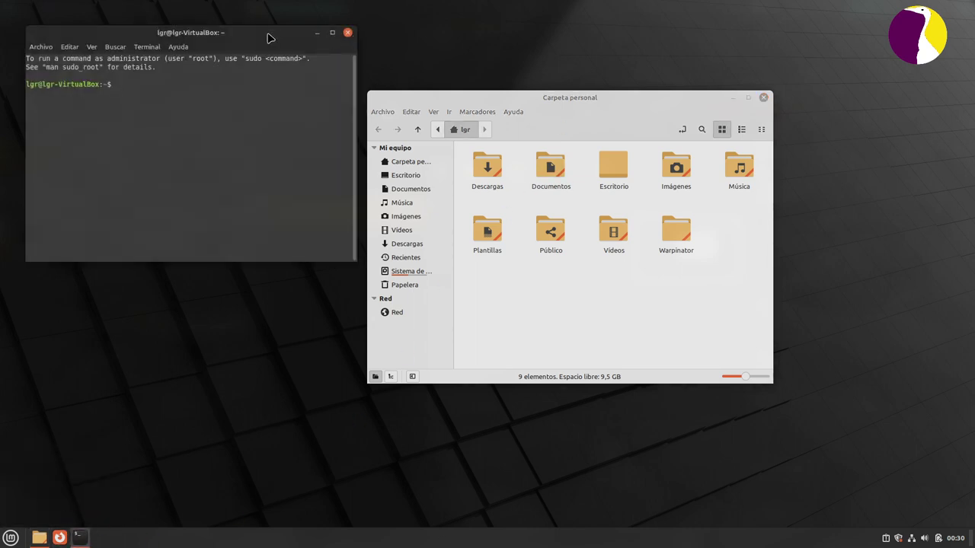
left_click_drag(269, 35, 292, 197)
left_click_drag(546, 103, 600, 136)
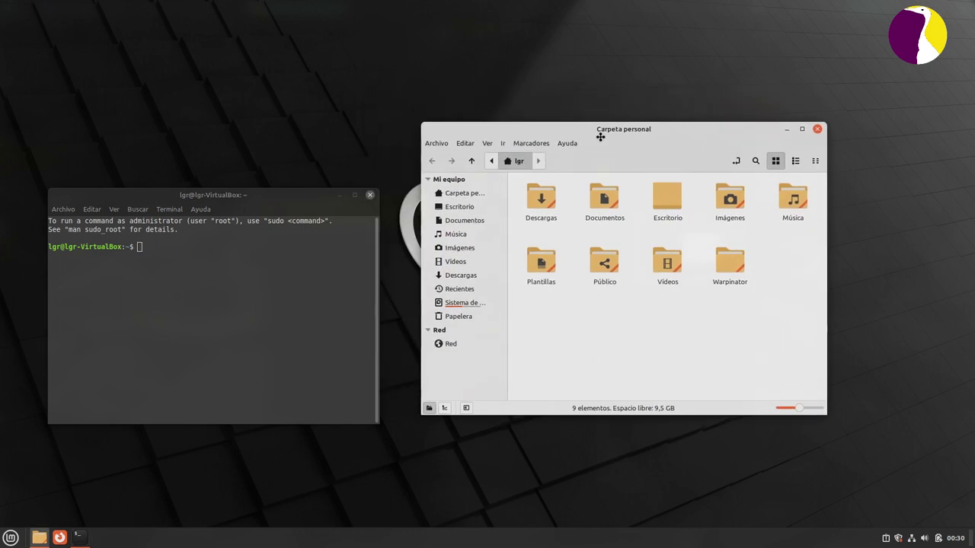
left_click(321, 290)
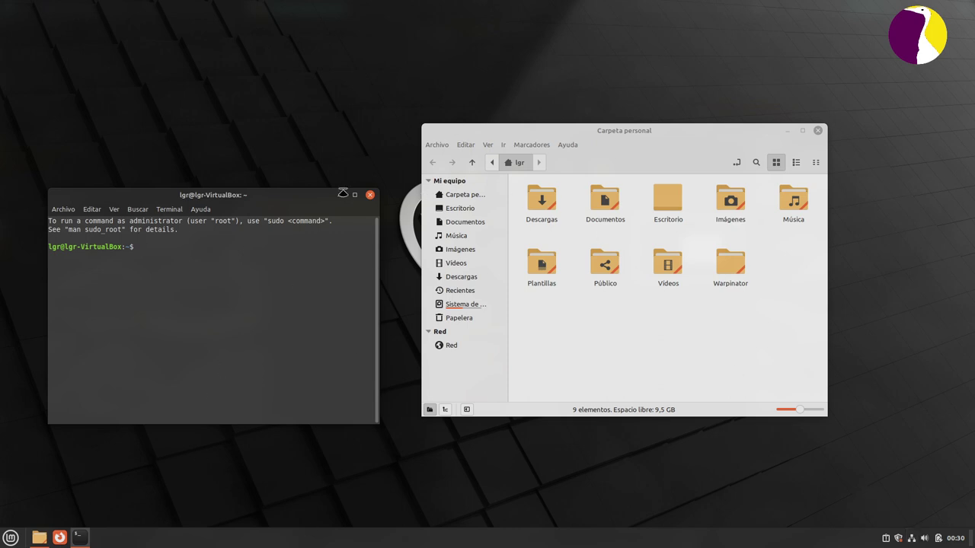
left_click(369, 195)
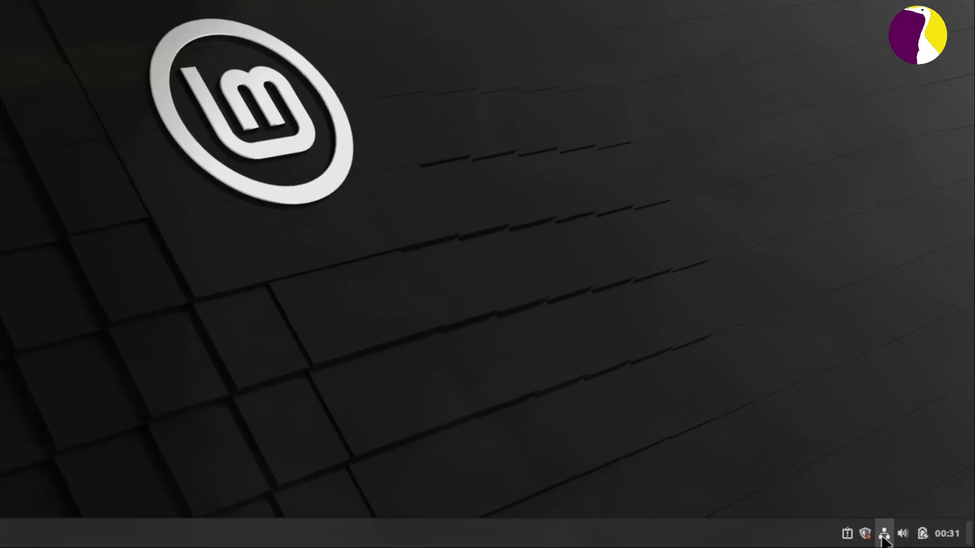
- Check the network, volume and battery tray menus, then show the 23 February 2023 calendar
left_click(887, 533)
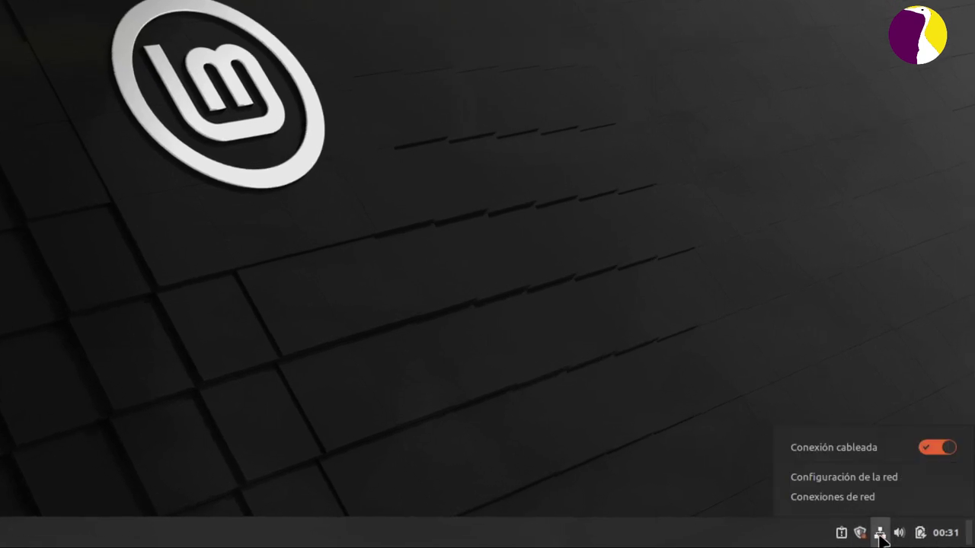
left_click(881, 535)
left_click(899, 533)
left_click(901, 534)
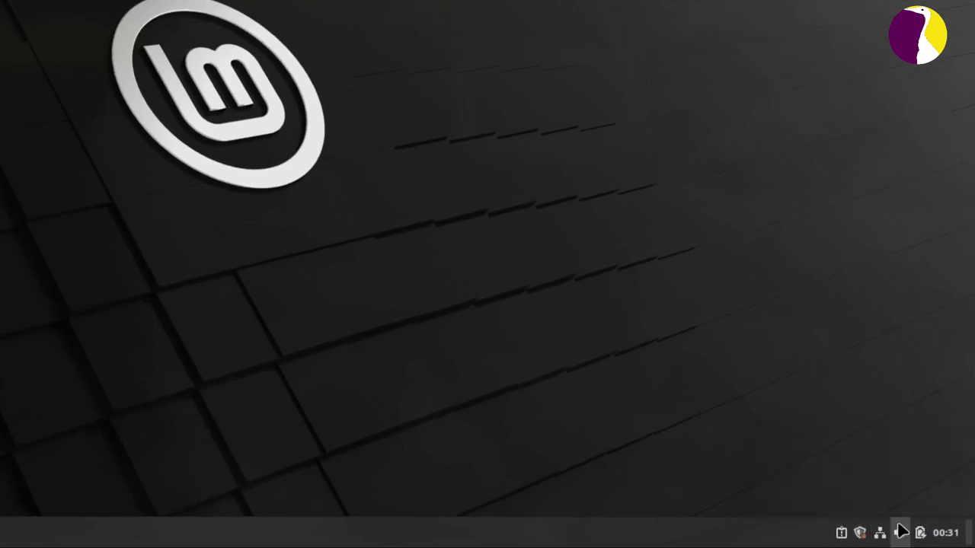
left_click(919, 532)
left_click(921, 533)
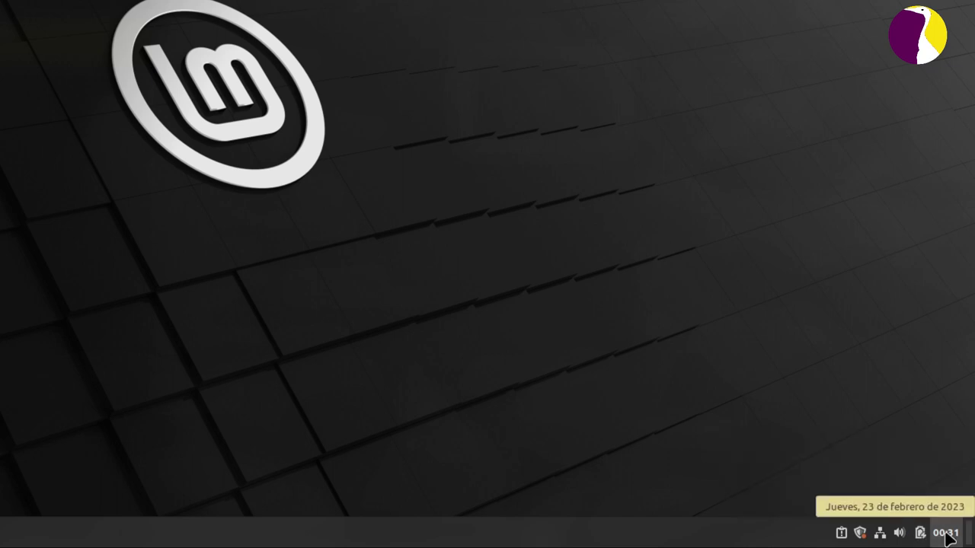
left_click(944, 533)
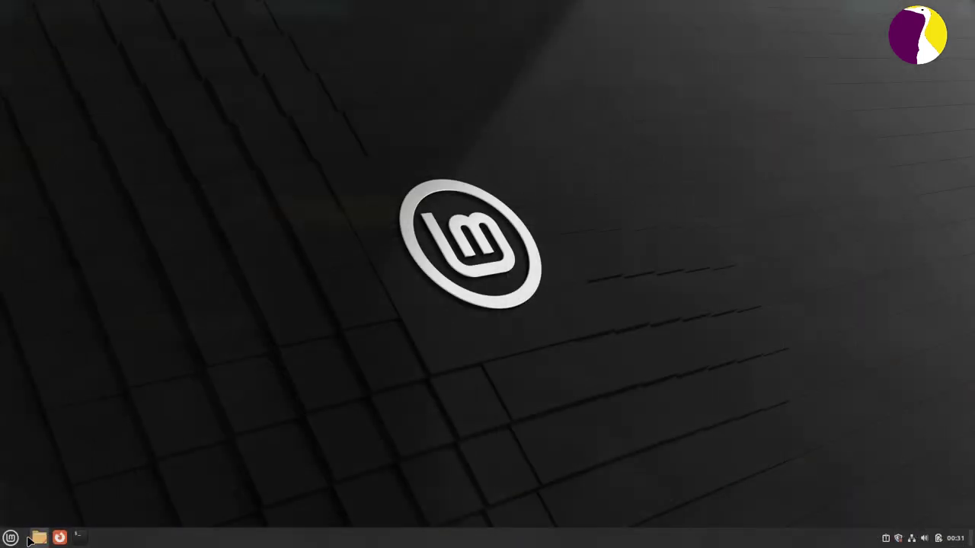
- Open and maximize Configuración del sistema, then maximize and minimize Gestor de software
left_click(11, 538)
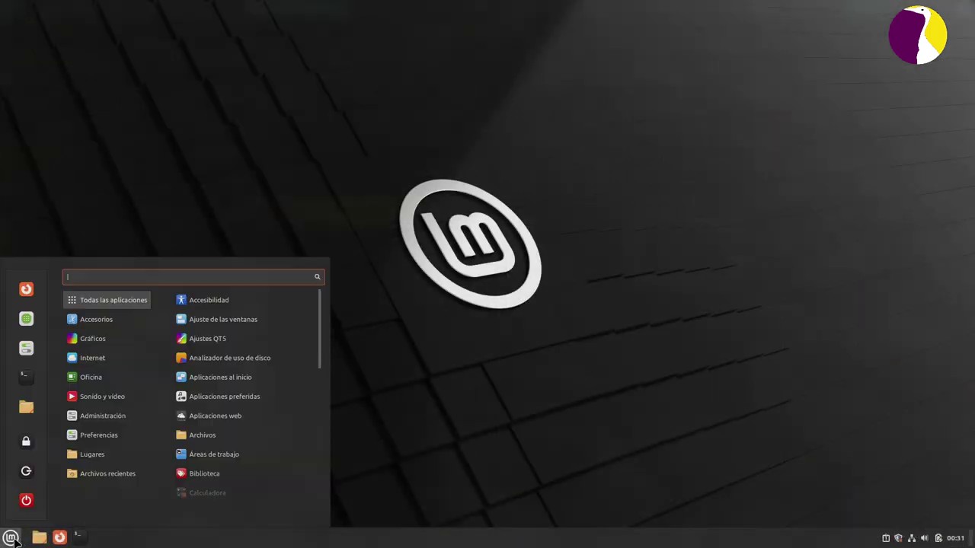
left_click(33, 348)
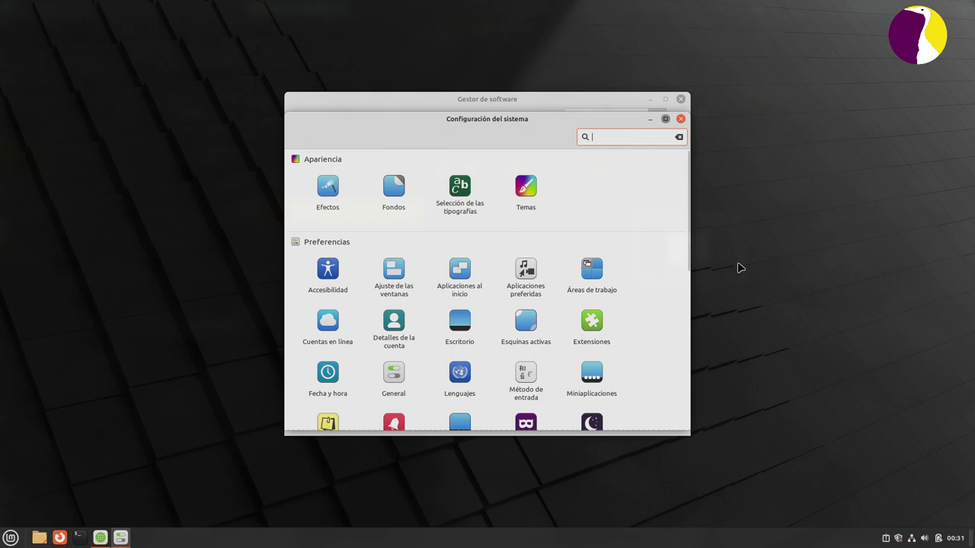
key("super+Up")
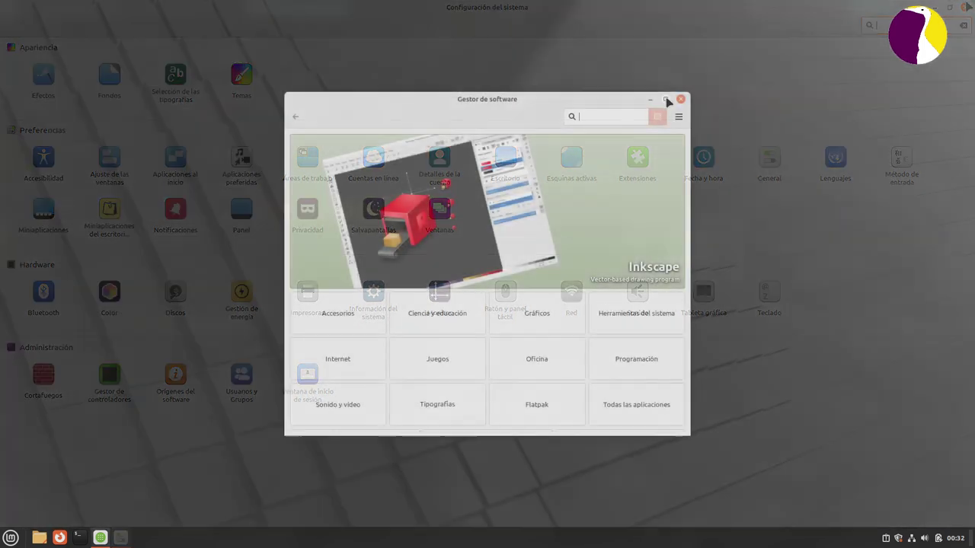
left_click(666, 100)
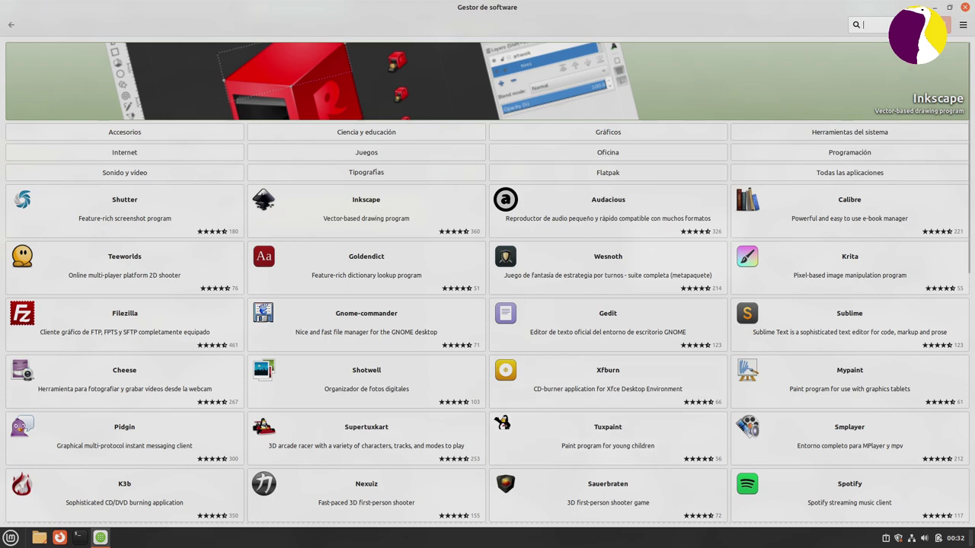
left_click(101, 539)
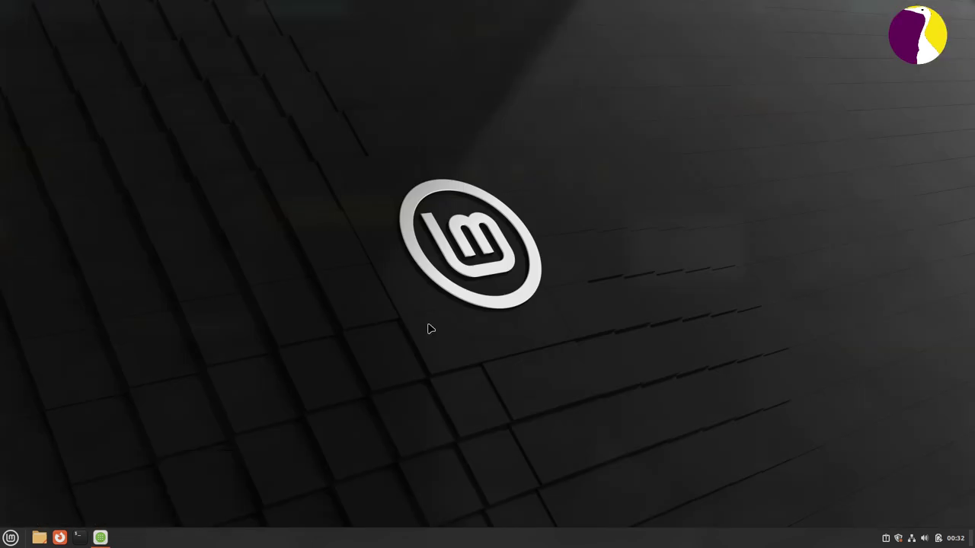
- Launch LibreOffice Writer from the menu's Oficina category, reopening the menu while it loads
left_click(11, 538)
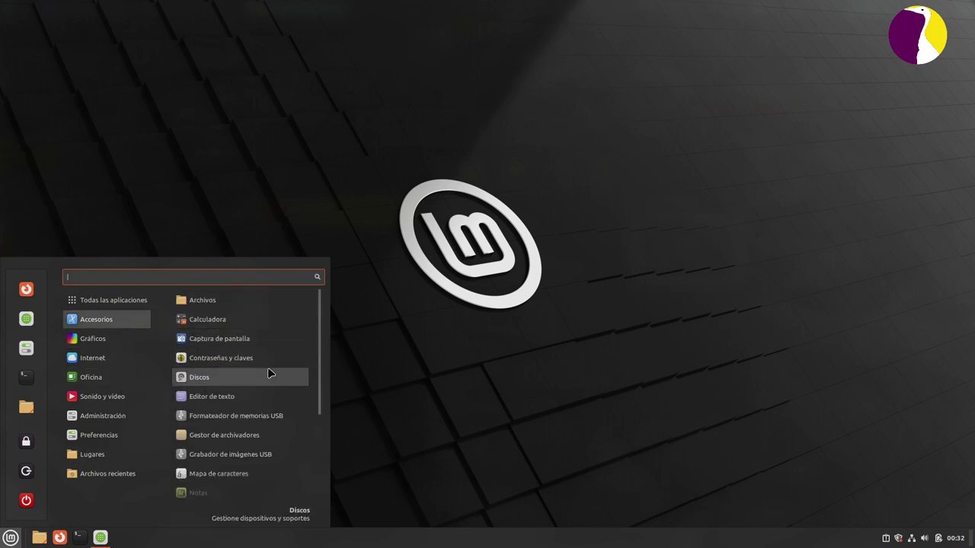
mouse_move(119, 346)
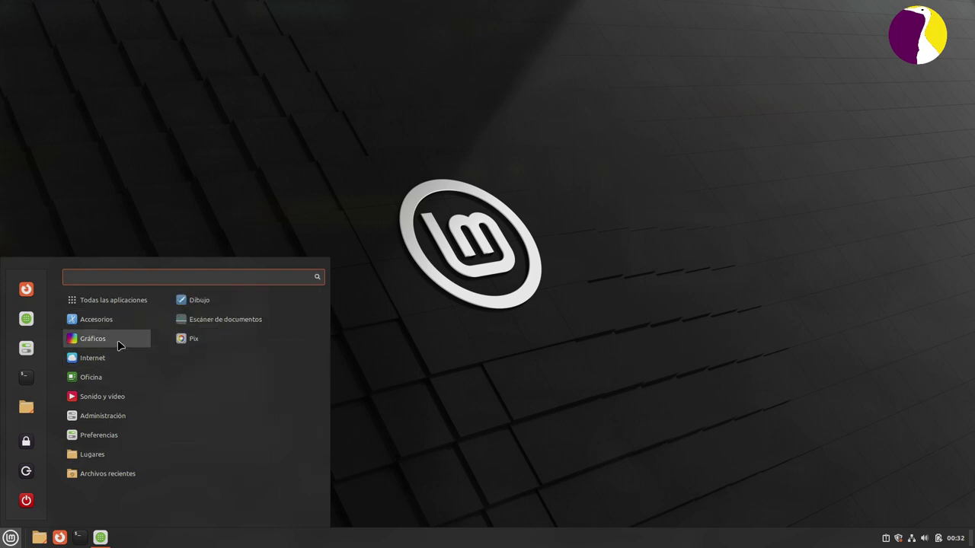
mouse_move(86, 362)
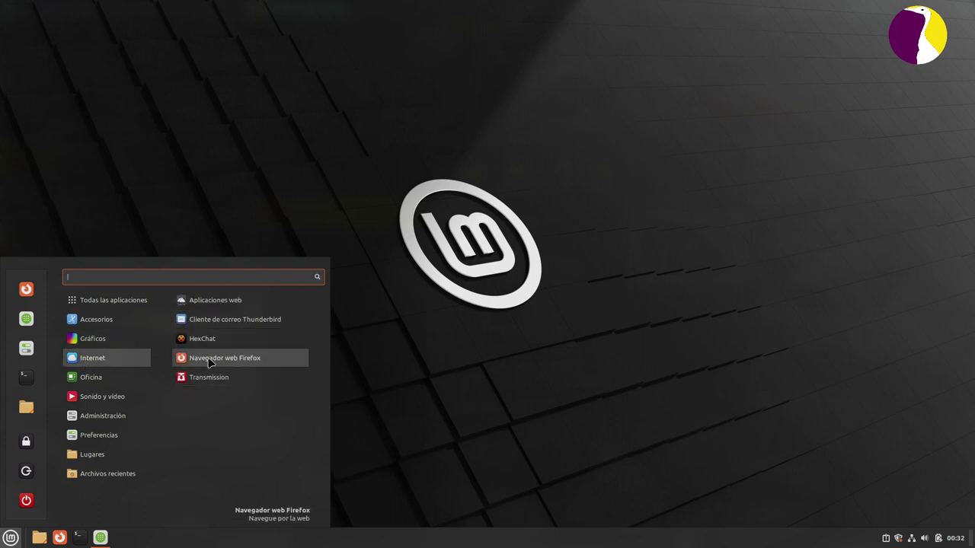
mouse_move(106, 378)
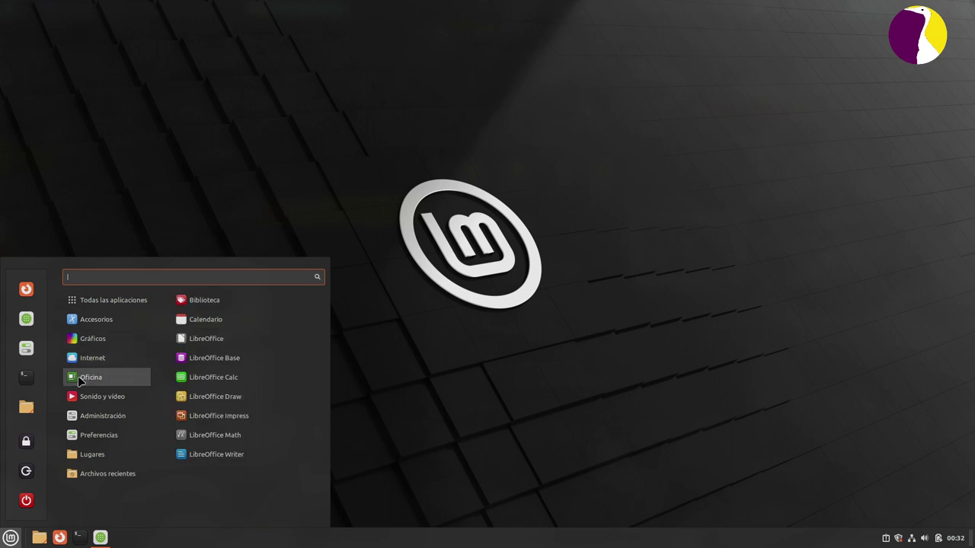
left_click(241, 450)
left_click(11, 538)
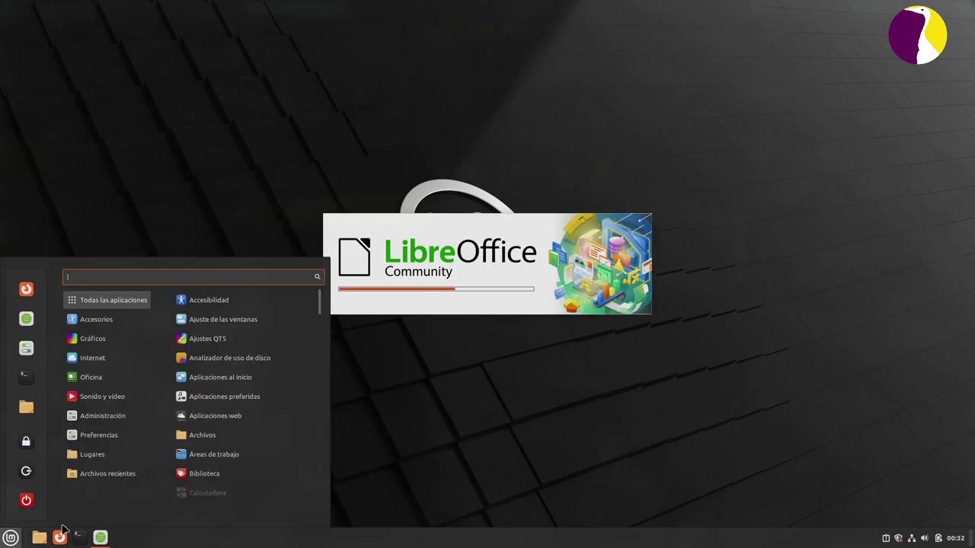
mouse_move(109, 400)
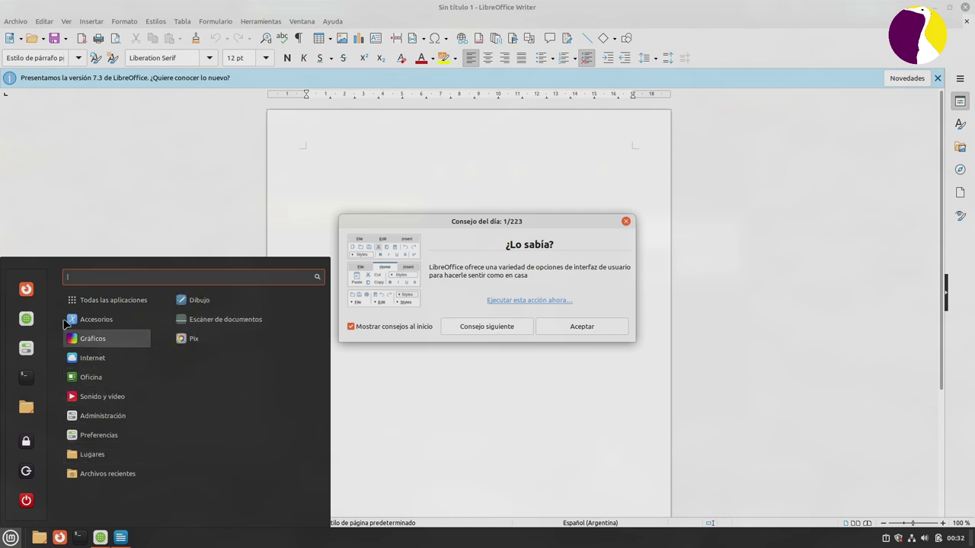
- Close the menu, dismiss the Consejo del día tip, and hide the version 7.3 notice
left_click(10, 537)
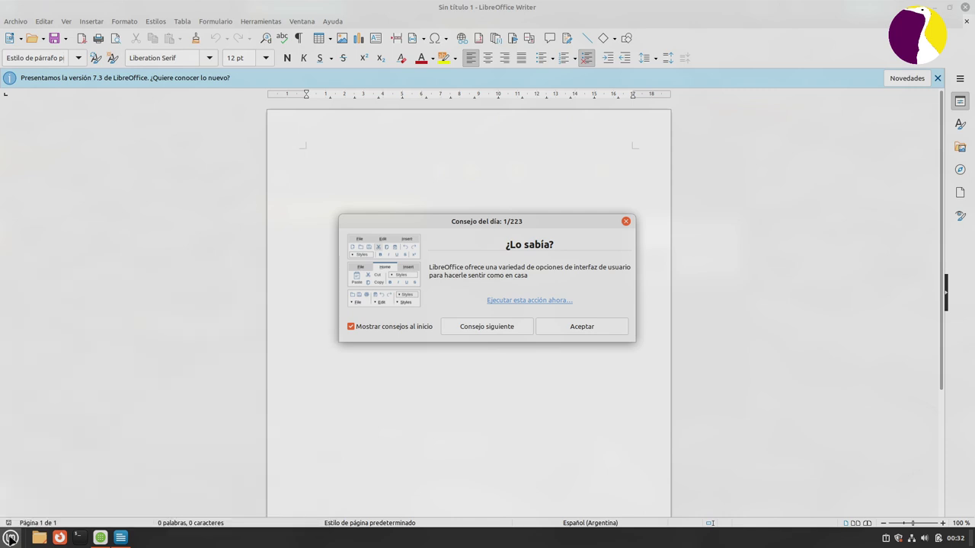
left_click(582, 329)
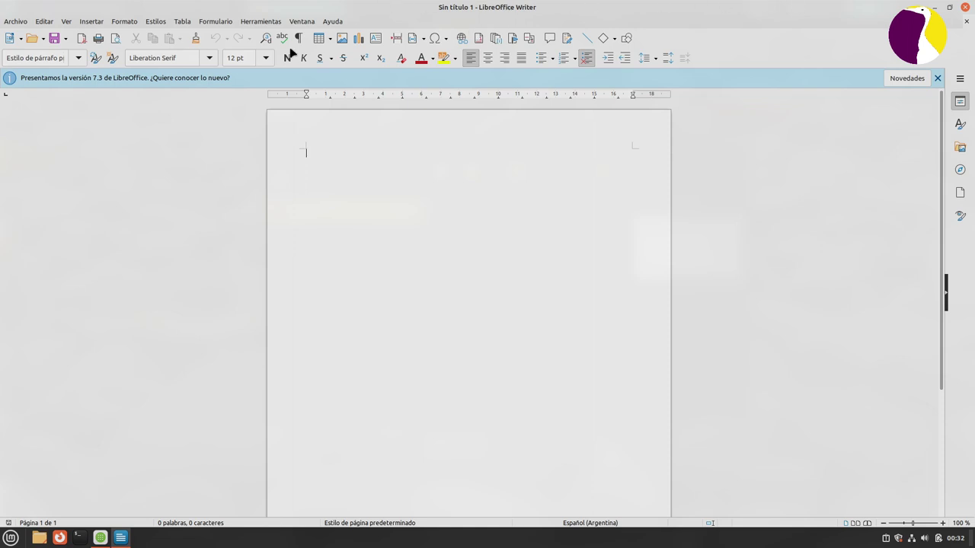
left_click(939, 79)
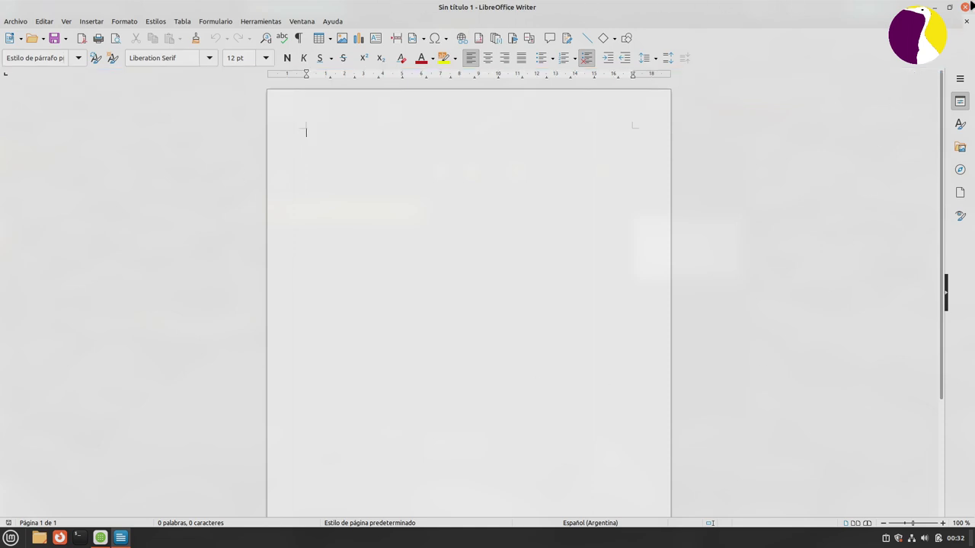
- Close Writer and open Spotify's details page in Software Manager
left_click(965, 9)
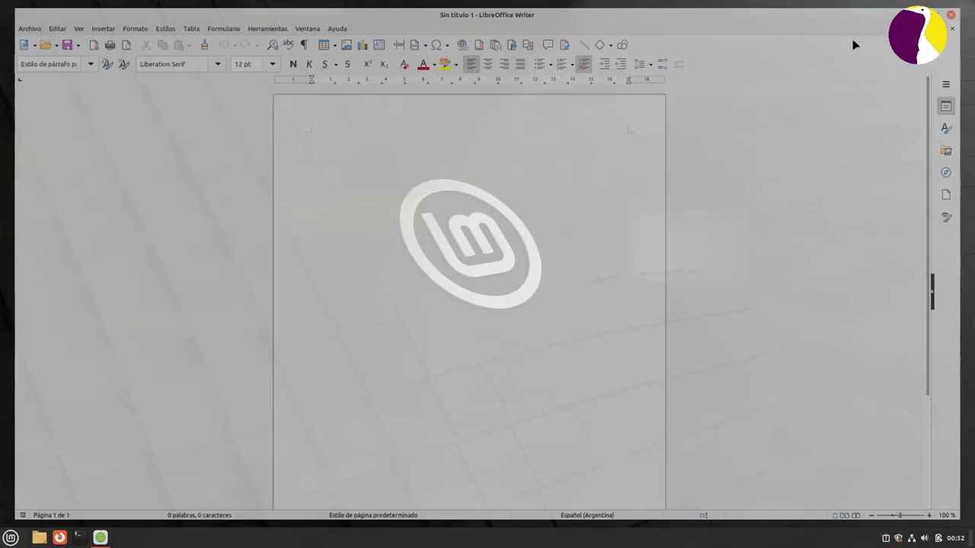
left_click(100, 539)
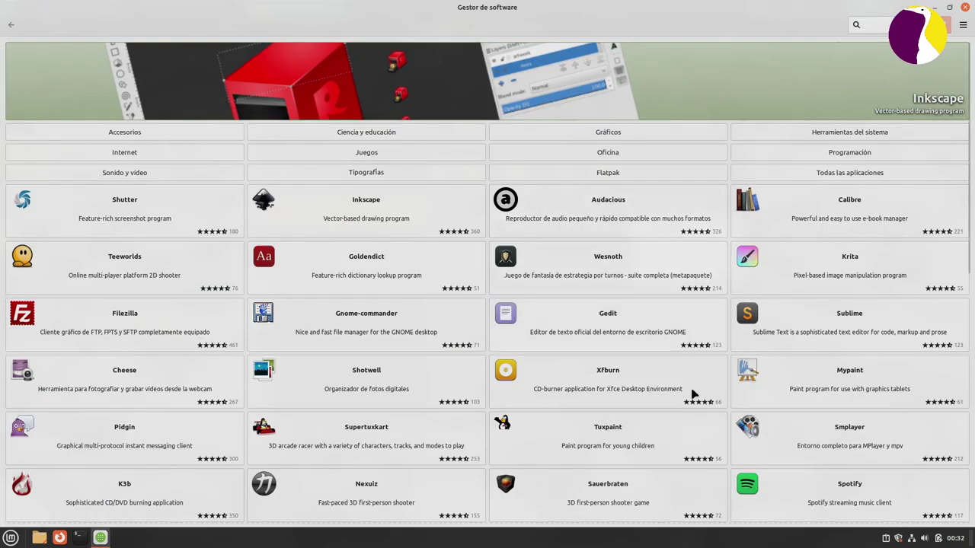
left_click(829, 489)
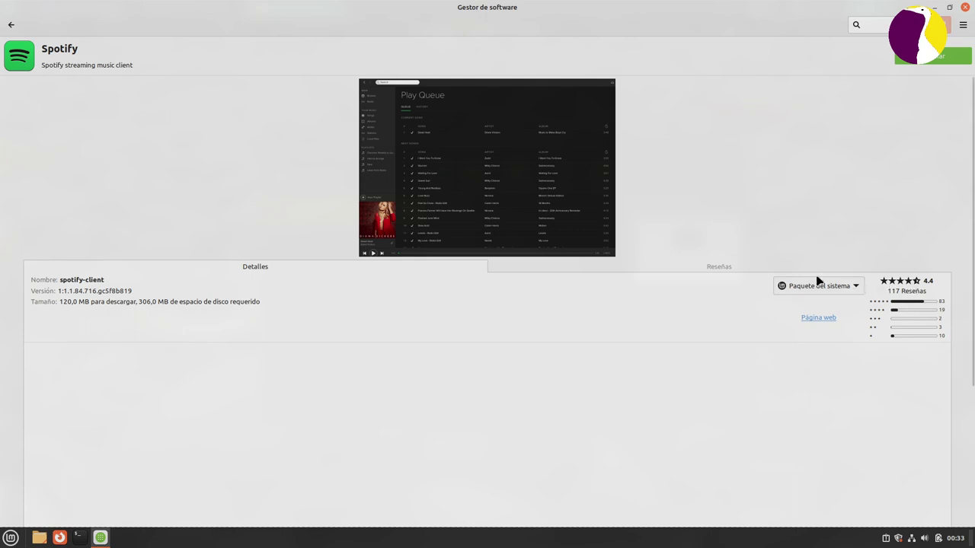
- Keep the system package as Spotify's source and return to the catalogue home page
left_click(818, 285)
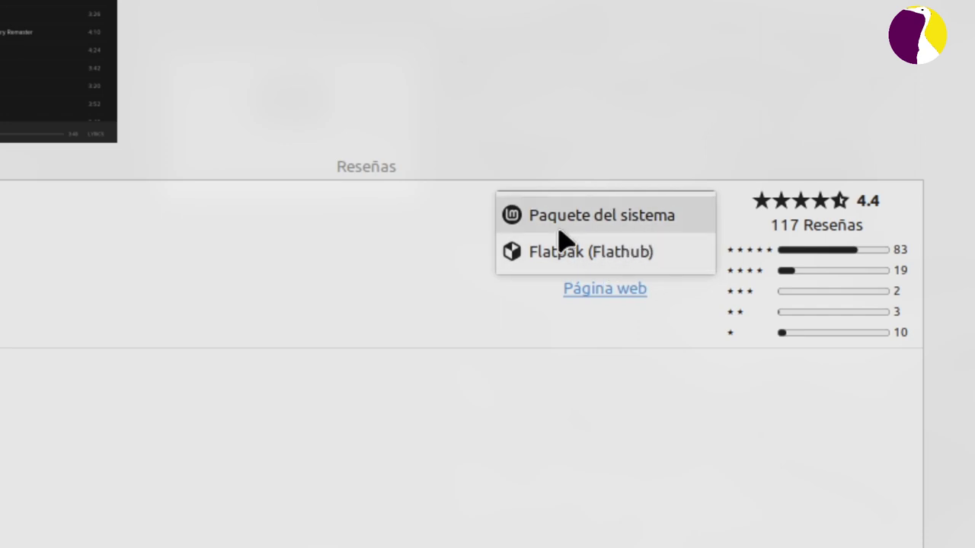
left_click(306, 227)
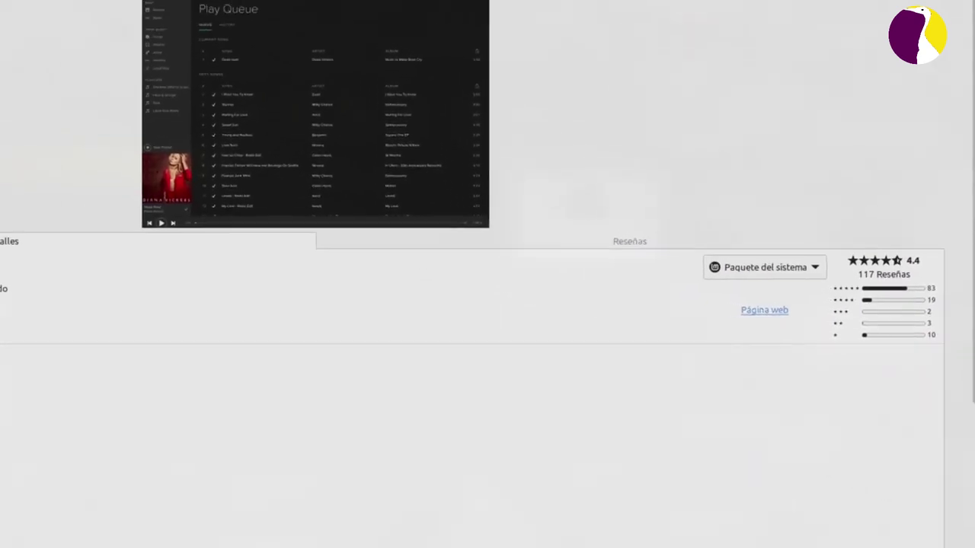
left_click(12, 25)
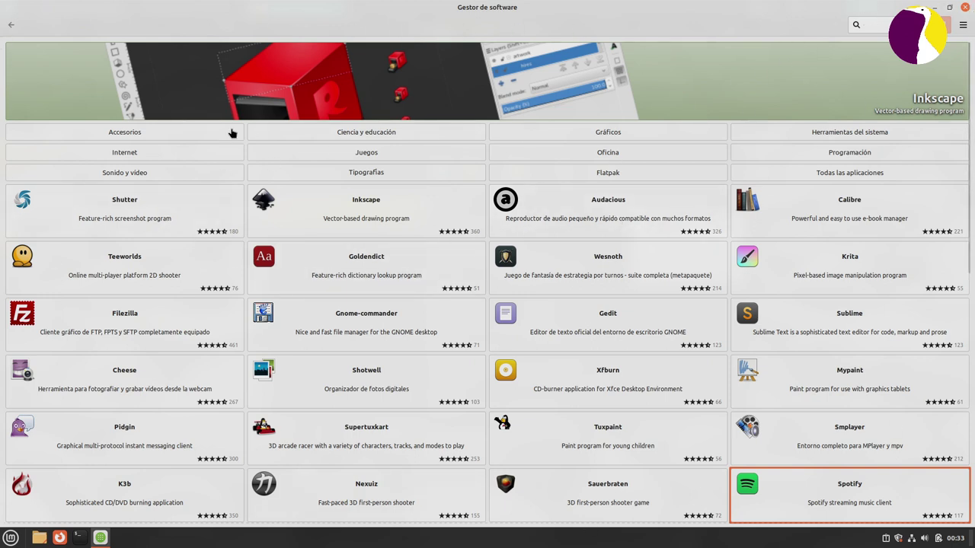
- Close Software Manager, dismiss the desktop context menu, and open System Settings from the menu sidebar
left_click(964, 7)
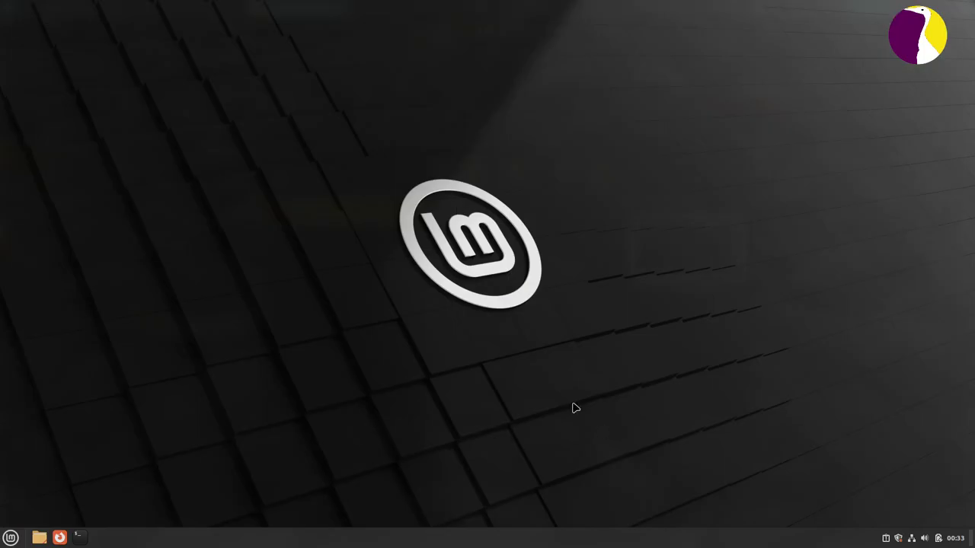
right_click(279, 315)
left_click(251, 291)
left_click(10, 537)
mouse_move(91, 339)
mouse_move(94, 358)
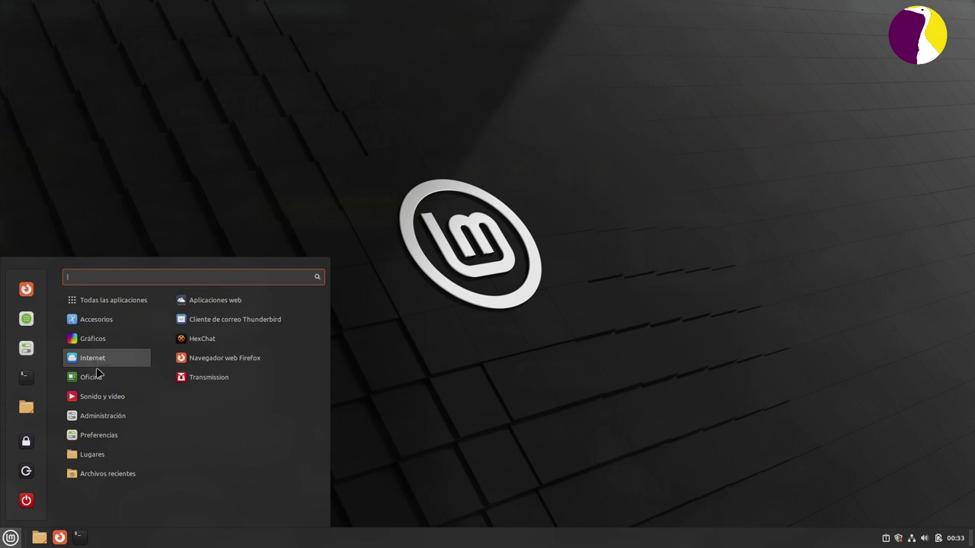
left_click(26, 348)
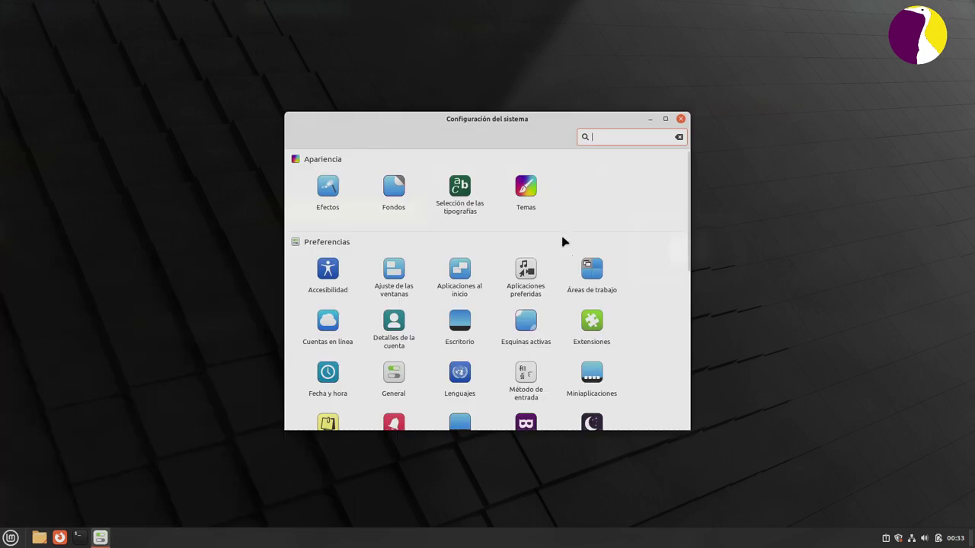
left_click(547, 179)
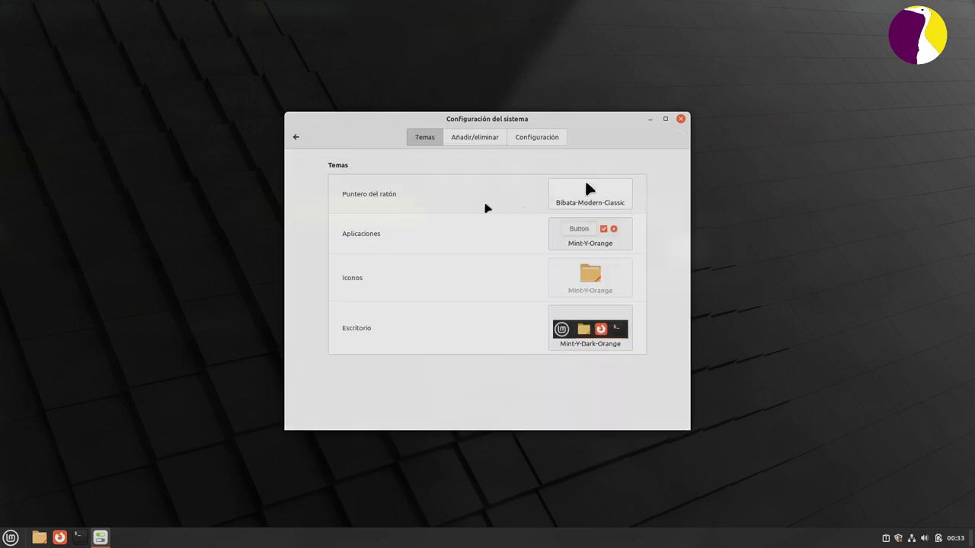
left_click(601, 331)
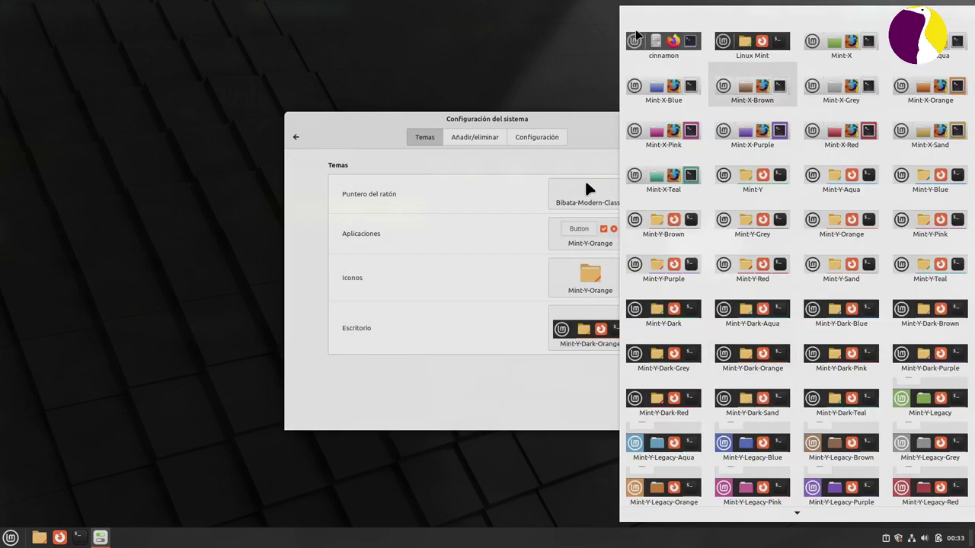
left_click(456, 335)
left_click(480, 138)
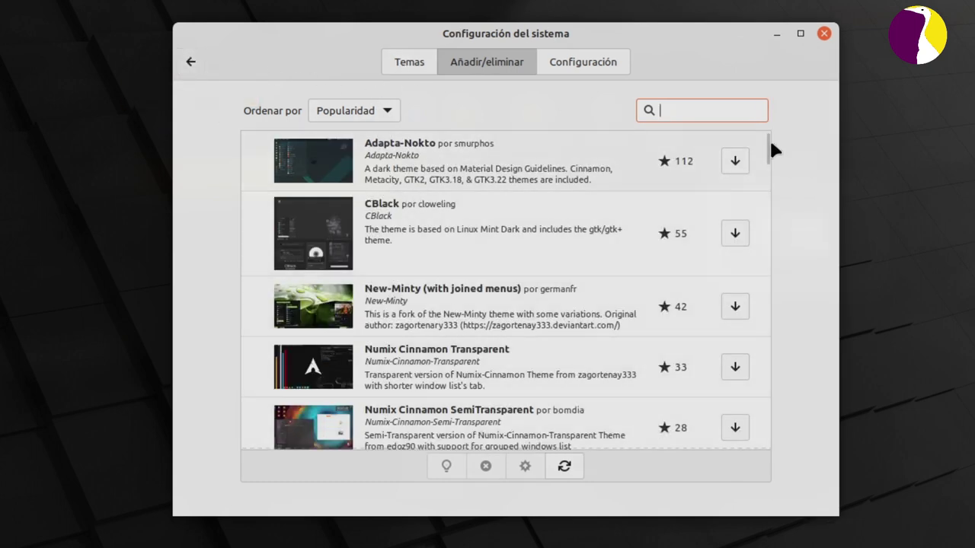
left_click_drag(765, 144, 792, 131)
left_click(430, 65)
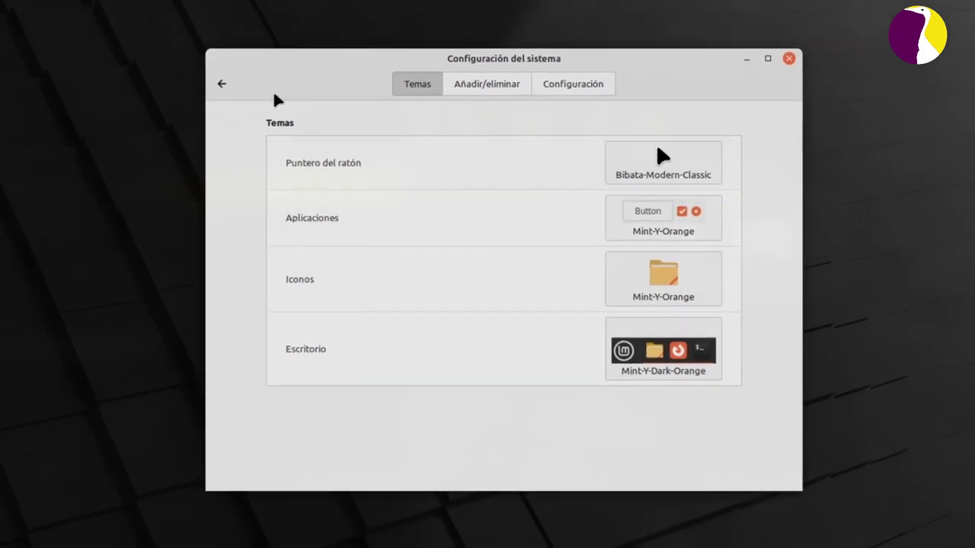
left_click(222, 84)
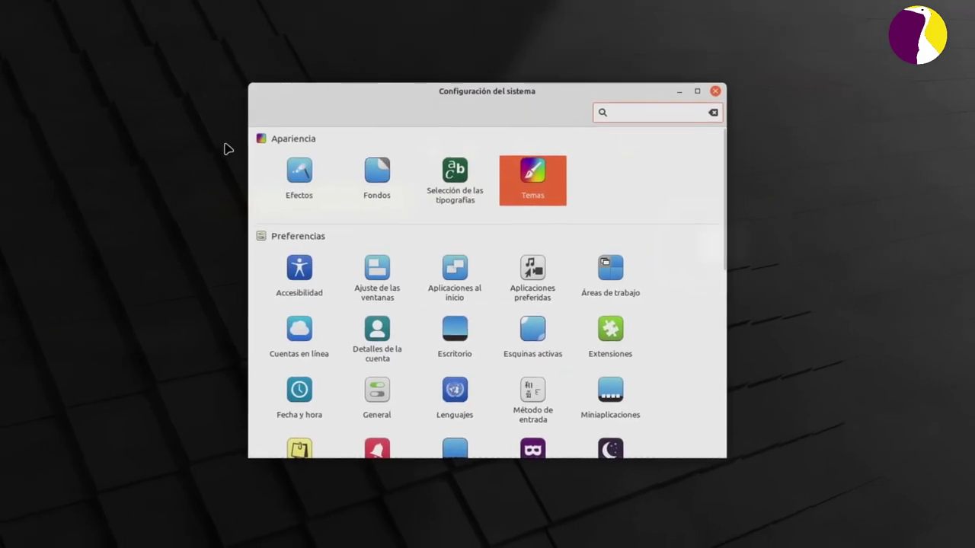
- Open Fondos and apply the Path forest wallpaper from the Vanessa collection
left_click(377, 187)
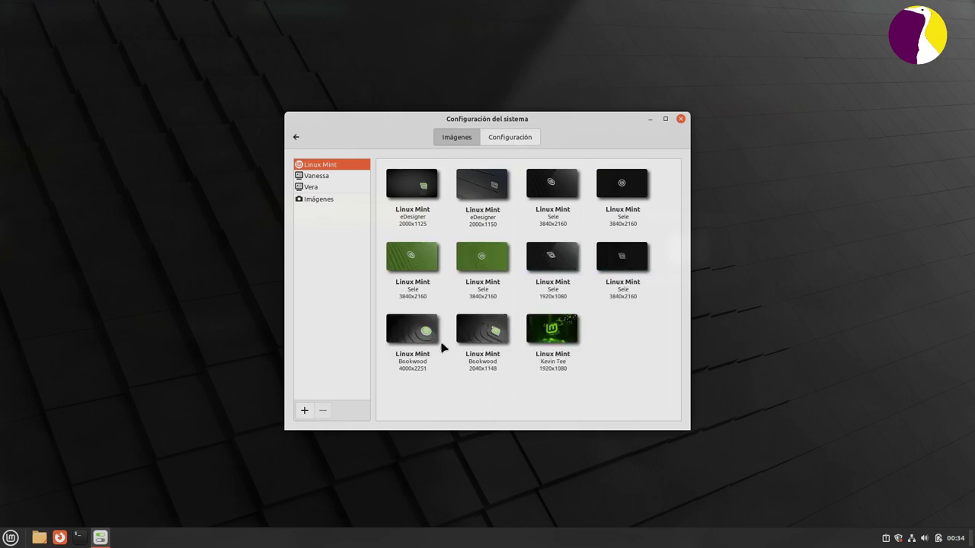
left_click(330, 177)
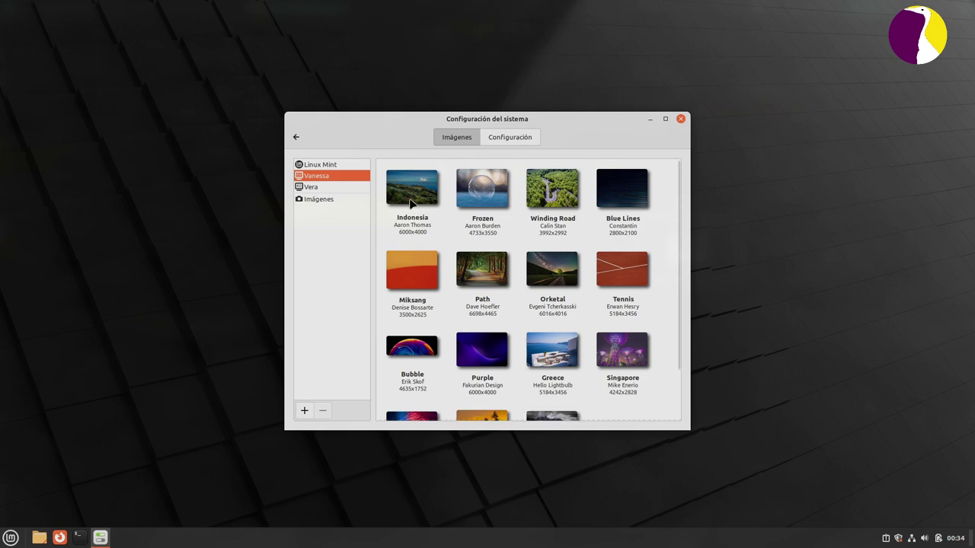
left_click(493, 276)
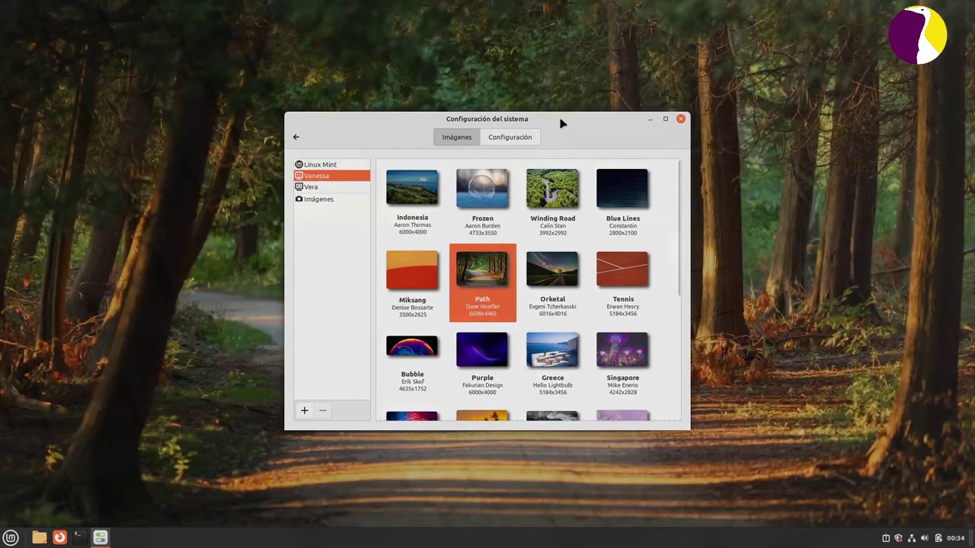
left_click_drag(561, 120, 715, 153)
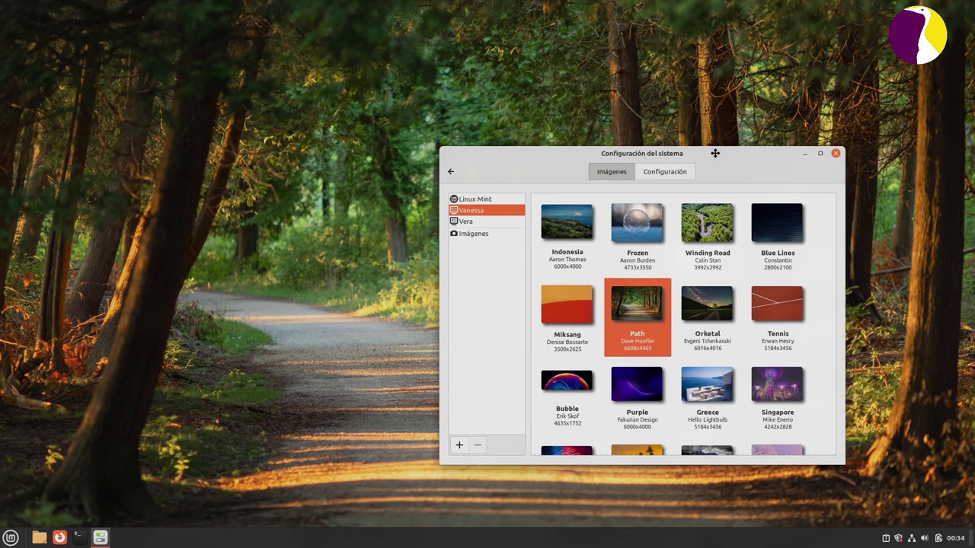
left_click_drag(715, 153, 715, 153)
- Browse the Vera collection, try the Slovenia wallpaper, then apply the India orange-sky image
left_click(491, 222)
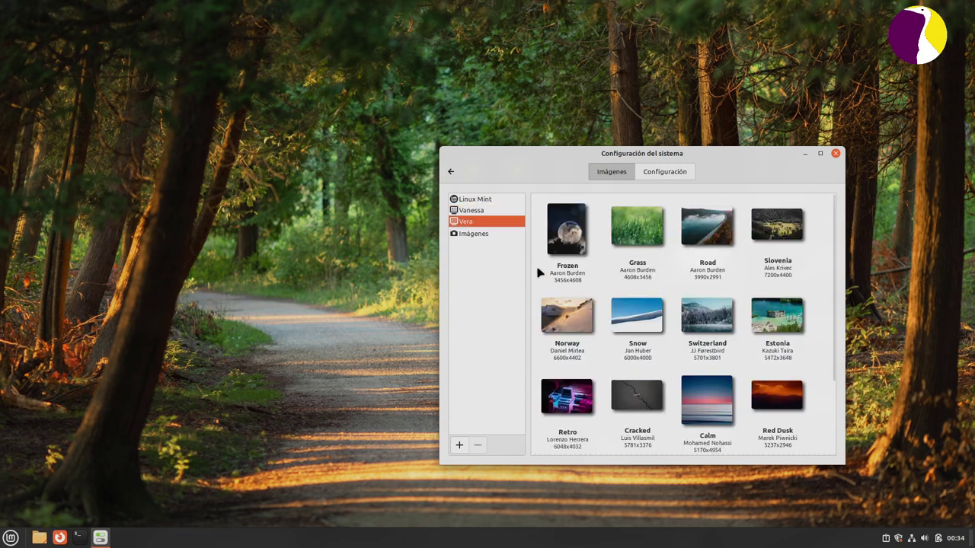
left_click(494, 236)
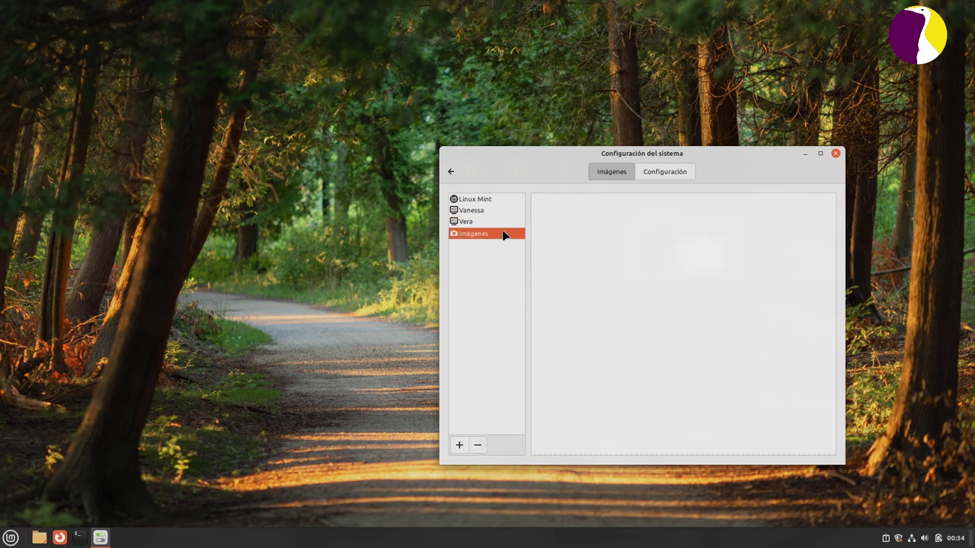
left_click(503, 221)
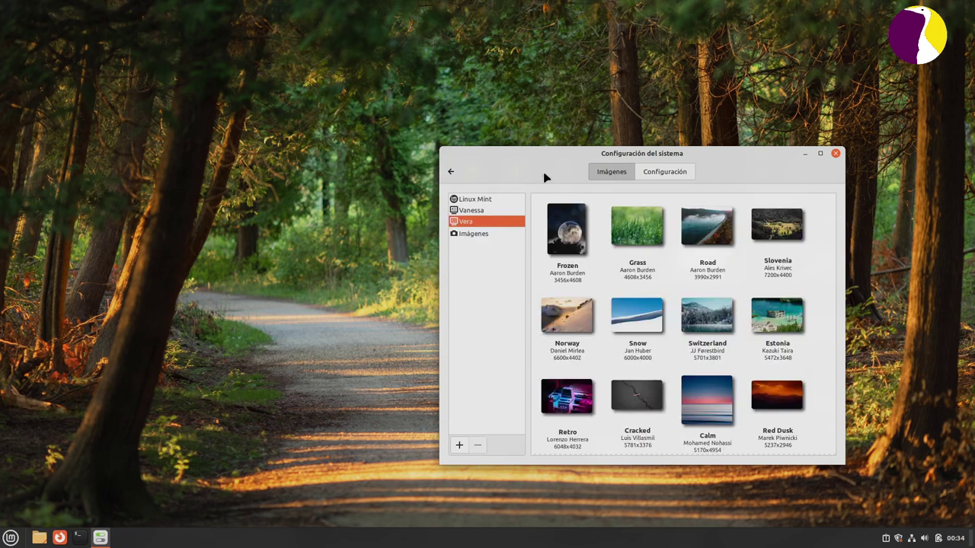
left_click(770, 248)
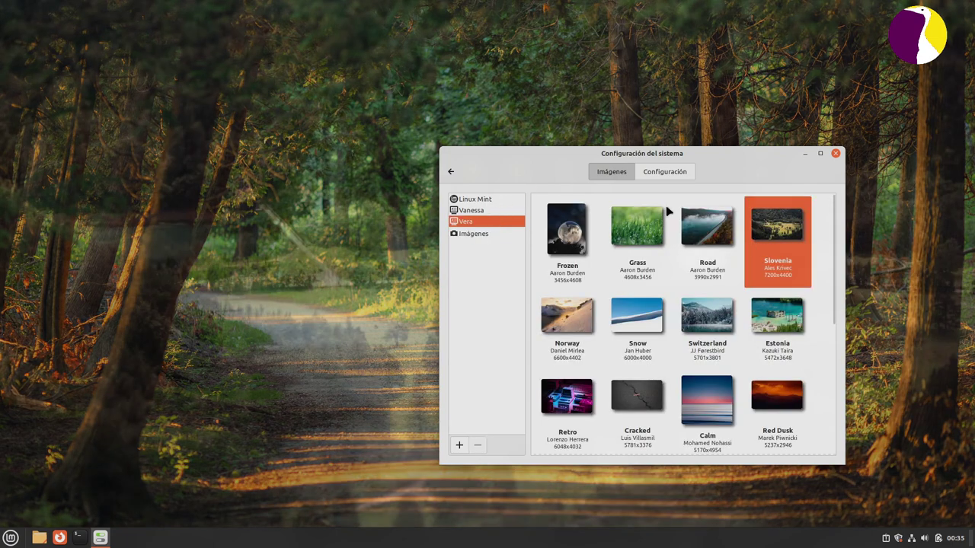
left_click_drag(663, 161, 712, 155)
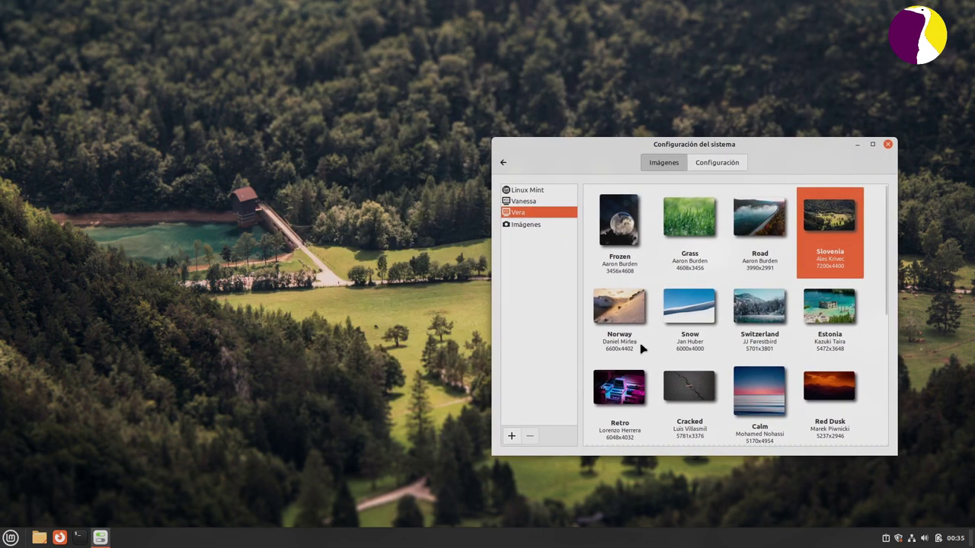
scroll(820, 379, "down", 6)
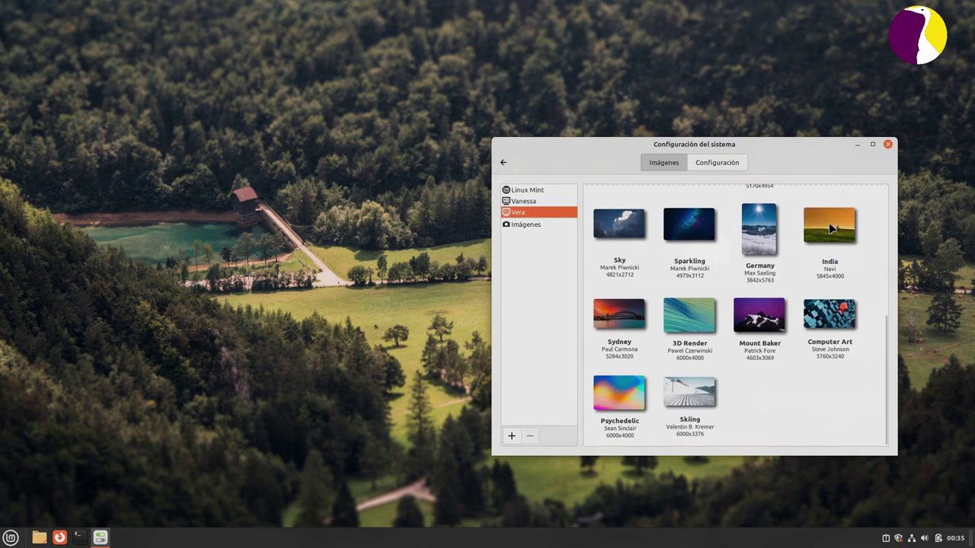
left_click(832, 228)
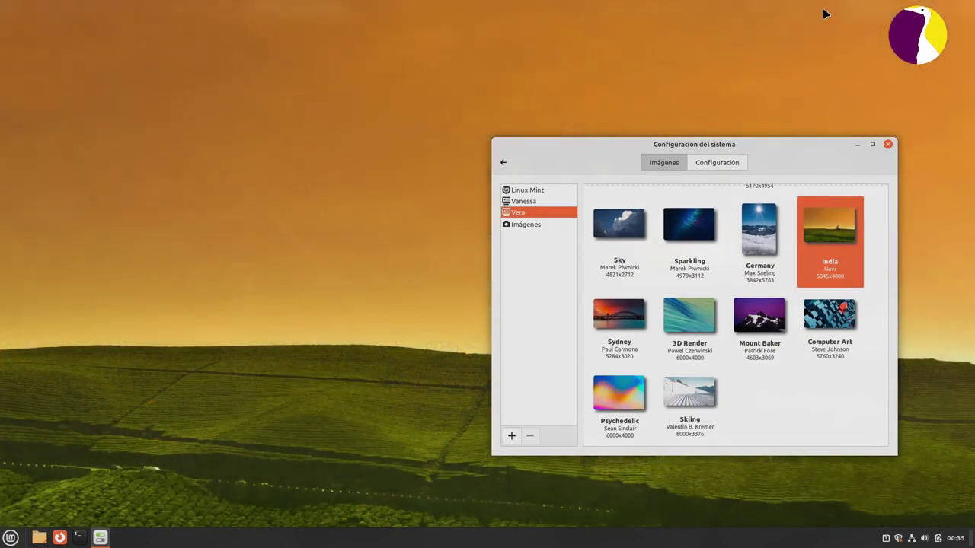
- Close System Settings to reveal the India wallpaper, then open the applications menu
left_click(888, 144)
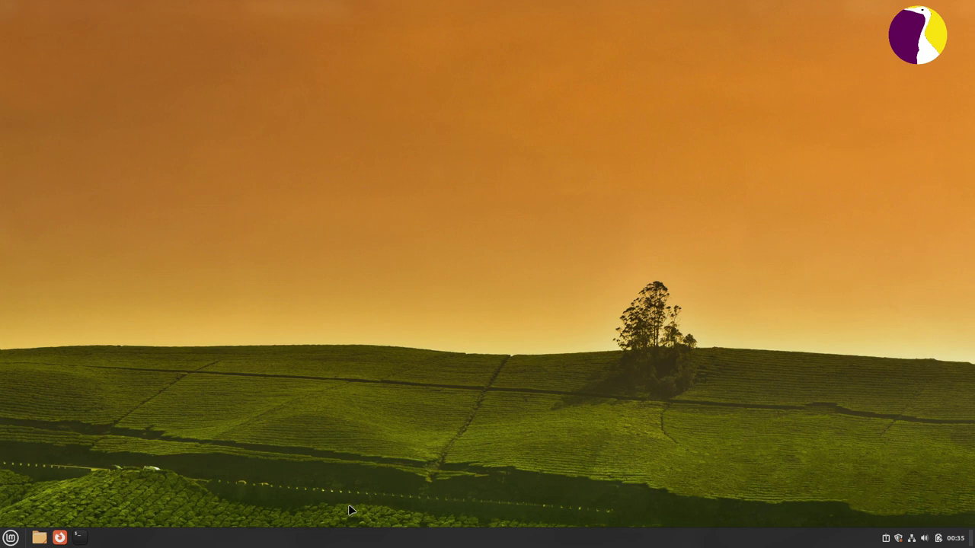
left_click(11, 537)
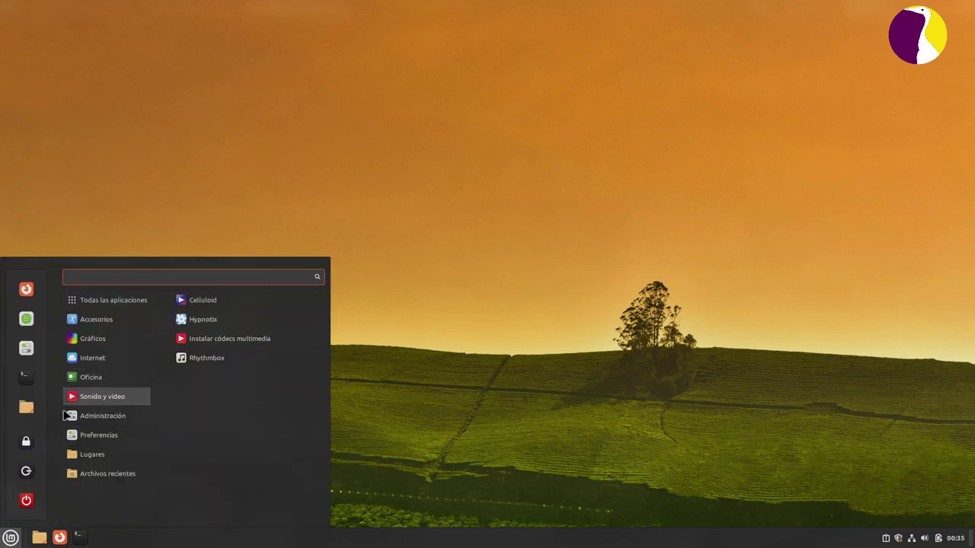